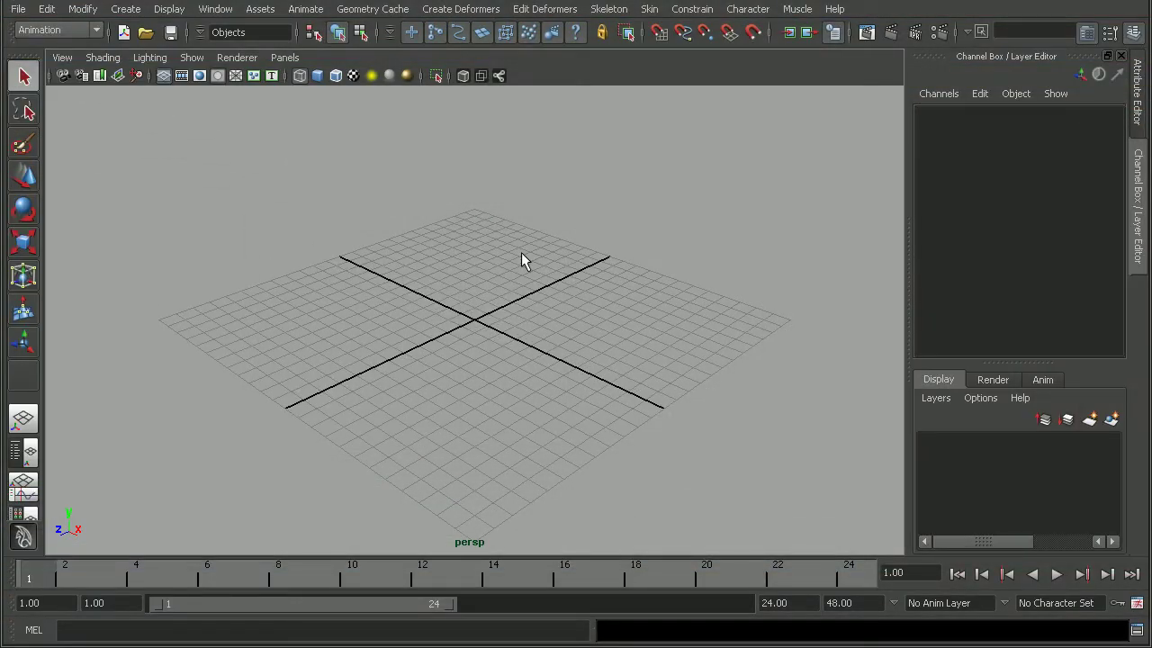
Hold Space to show the hotbox and try the editors and selection-mask zone marking menus.
key("space")
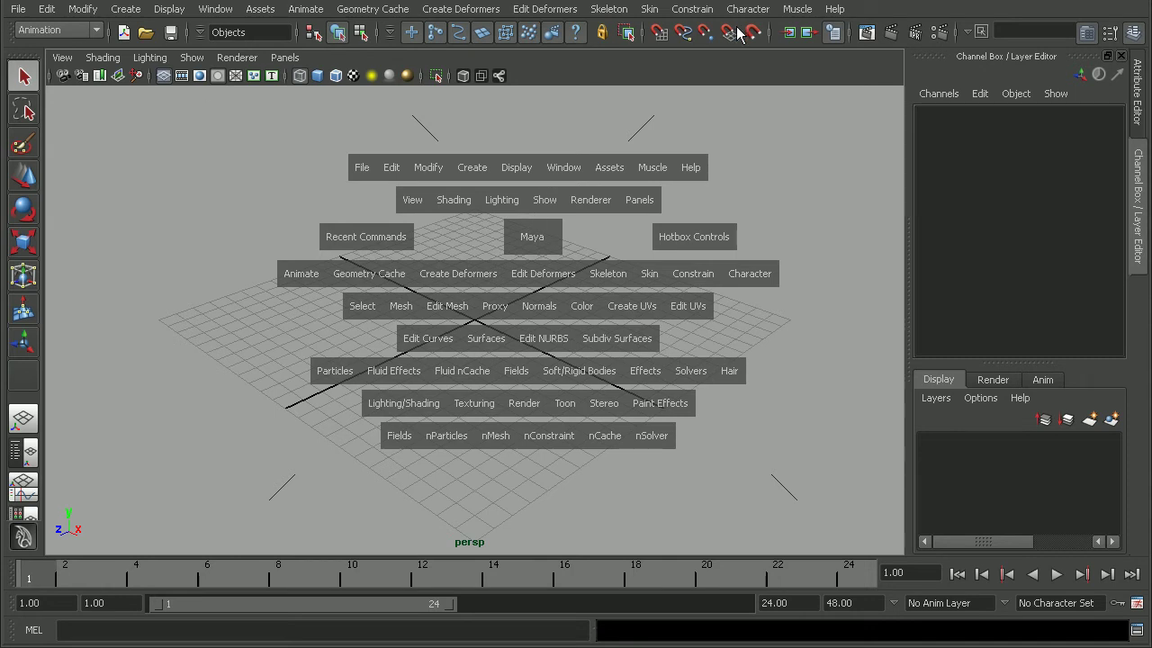
left_click(540, 478)
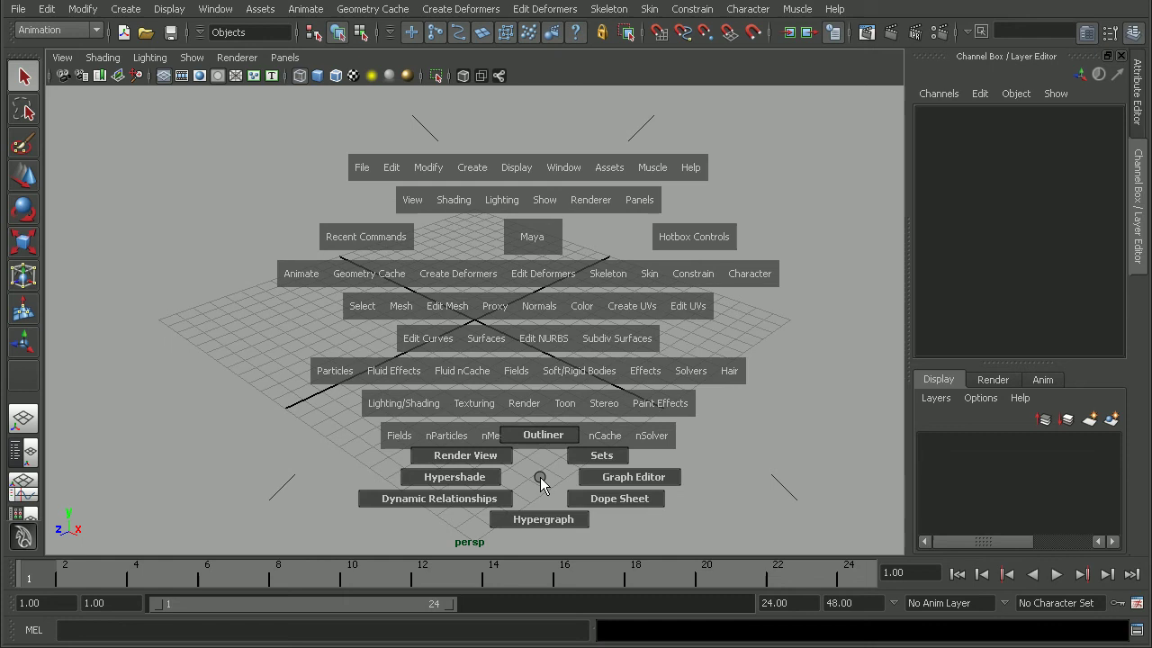
left_click(184, 306)
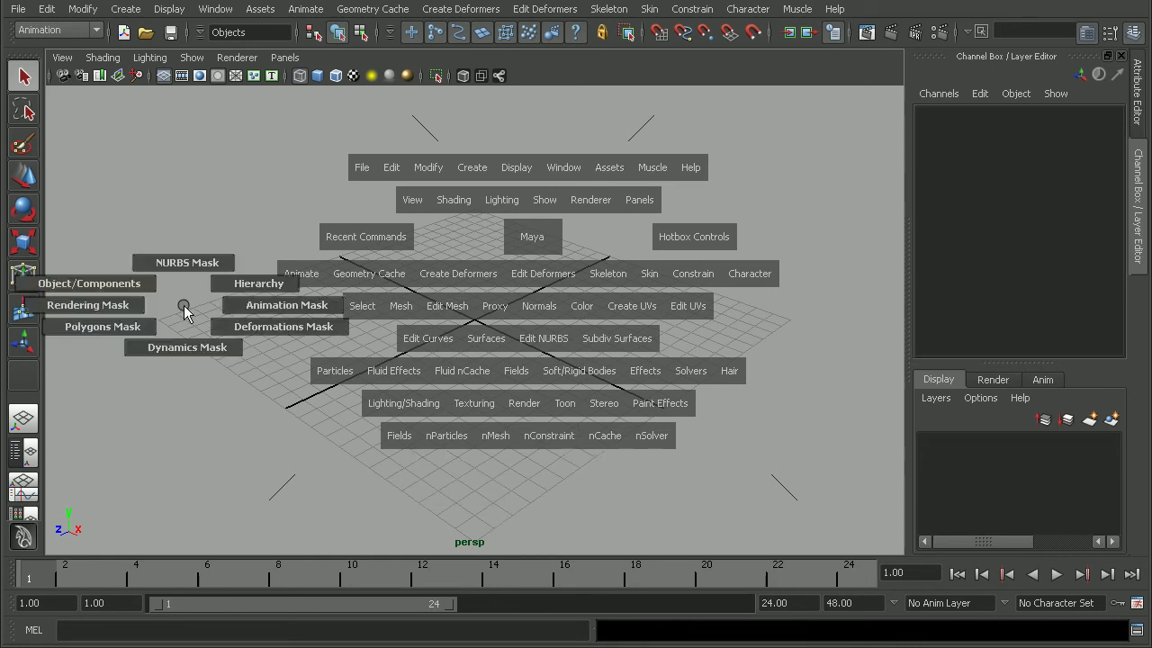
left_click_drag(549, 103, 829, 316)
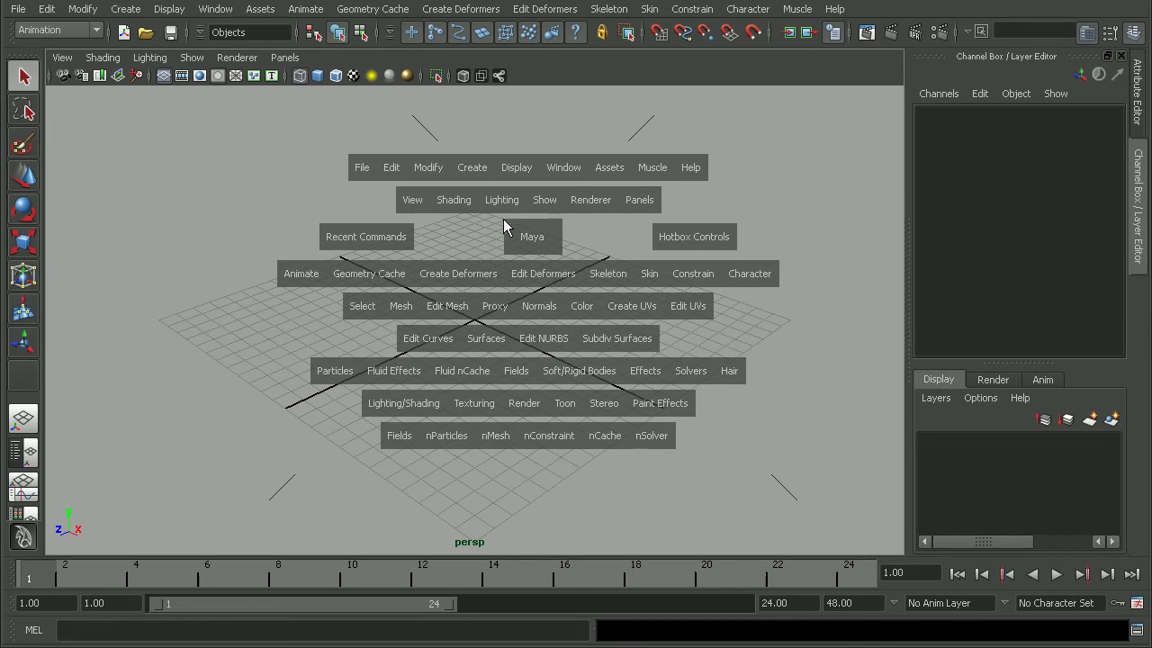
Use Hotbox Controls to hide all menu rows, then show all again.
left_click(694, 239)
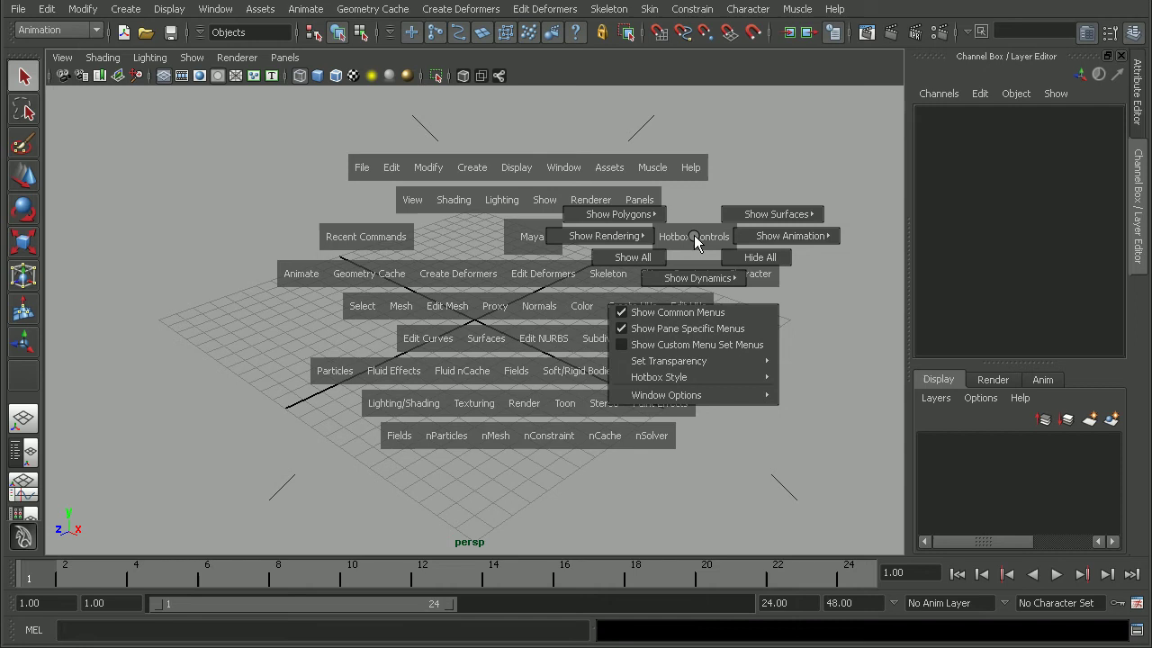
left_click_drag(694, 240, 737, 257)
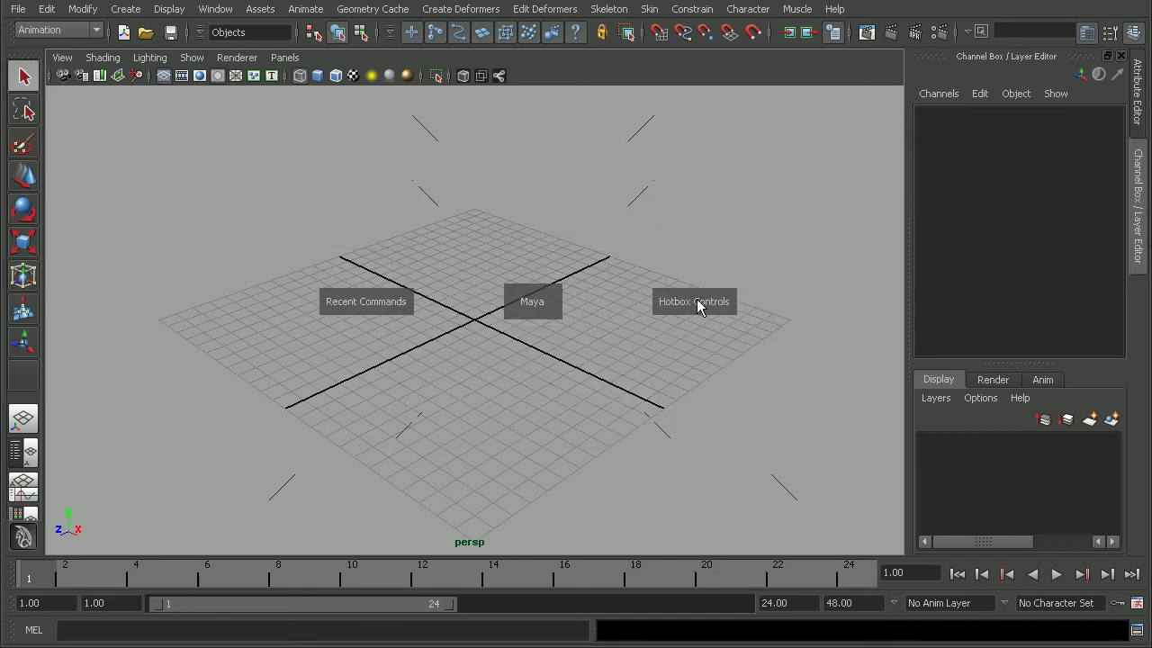
left_click_drag(698, 302, 651, 328)
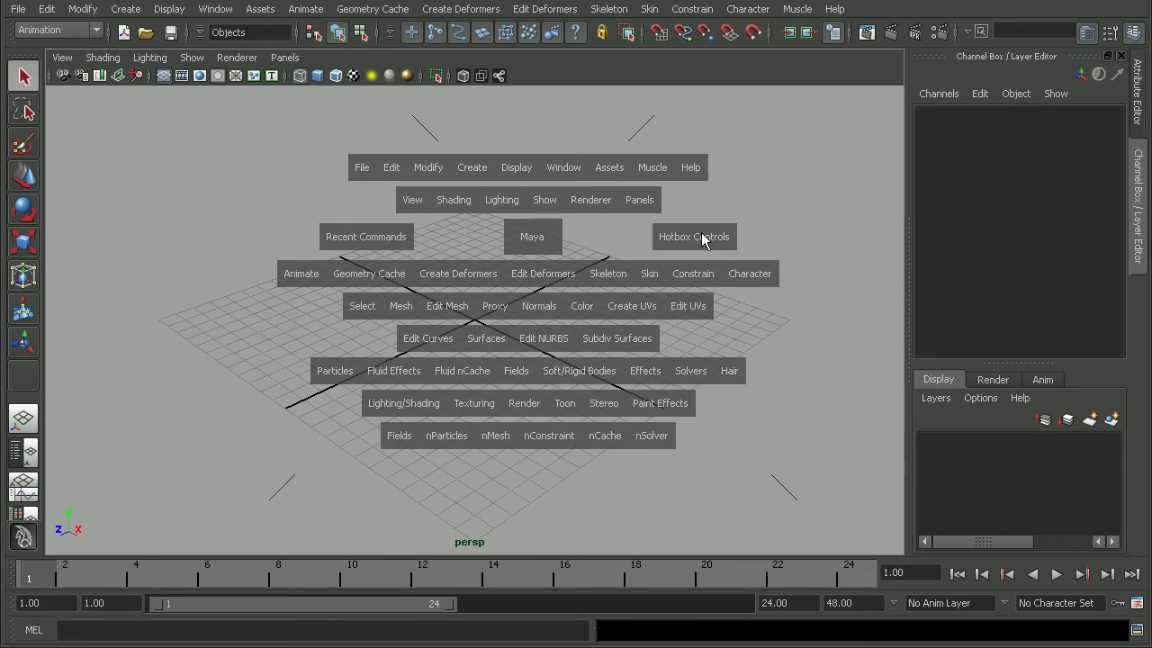
mouse_move(701, 234)
left_mouse_down()
mouse_move(691, 388)
mouse_move(839, 402)
left_mouse_up()
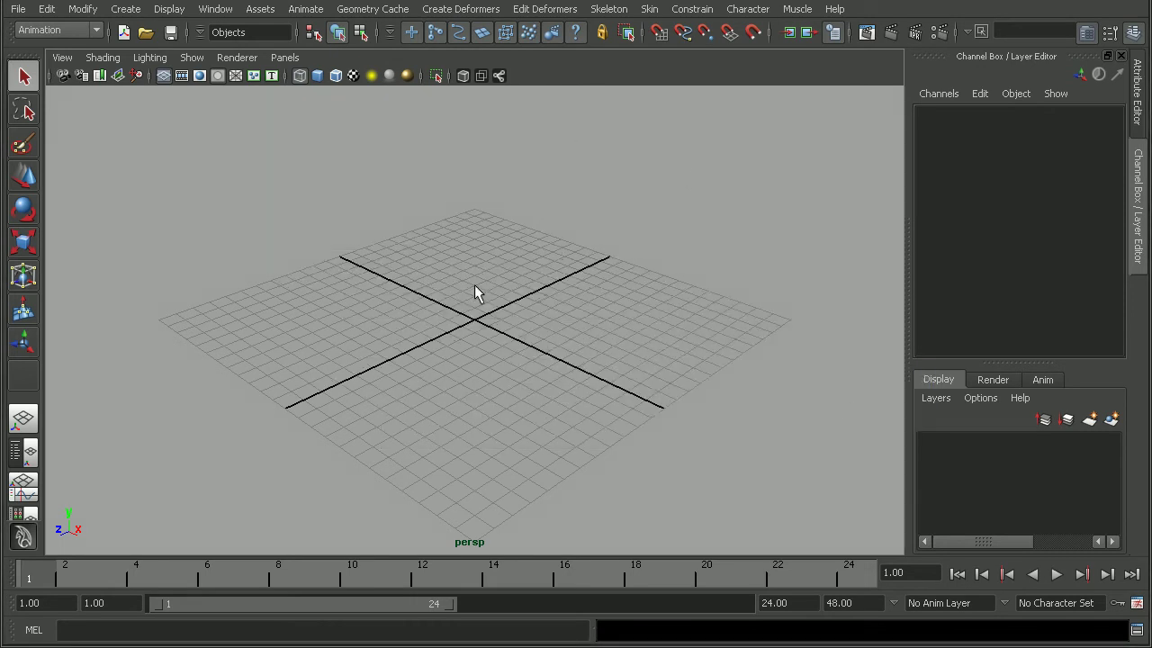
Set the Hotbox Style to Zones and Menu Rows.
key("space")
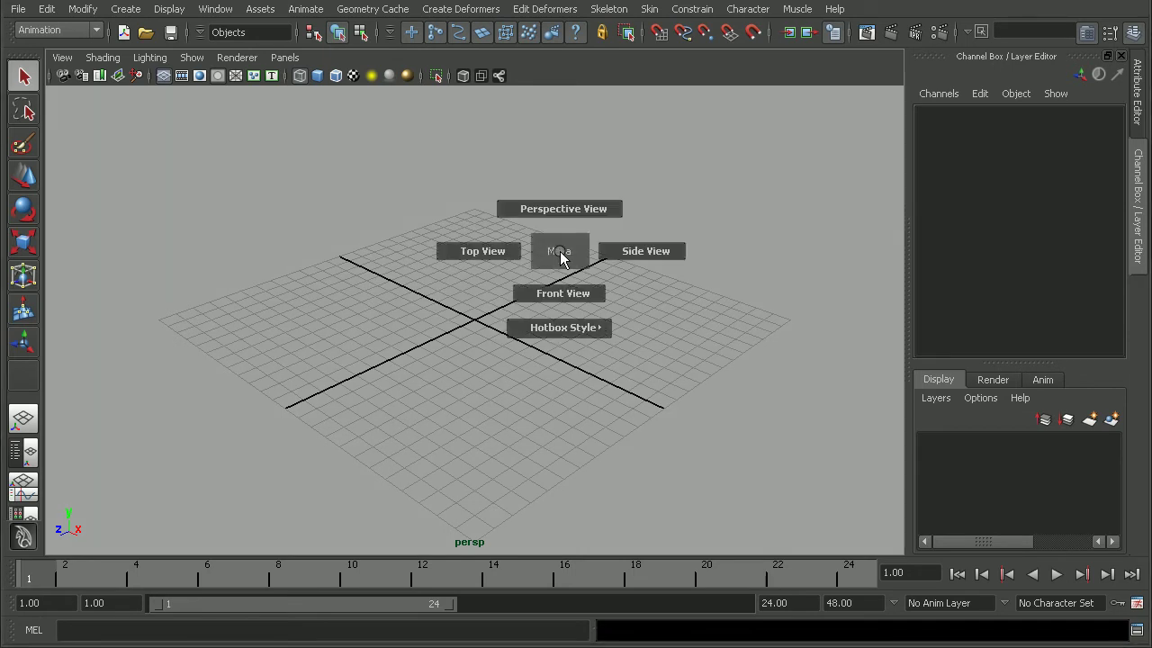
left_click_drag(559, 257, 501, 216)
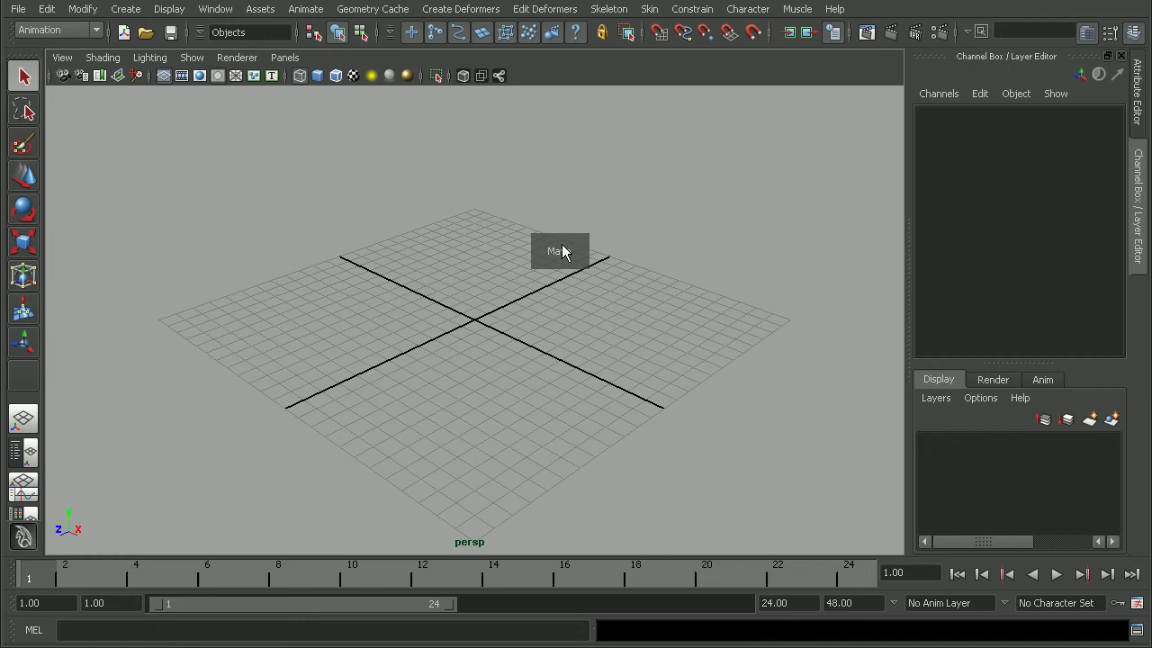
left_click_drag(561, 251, 670, 331)
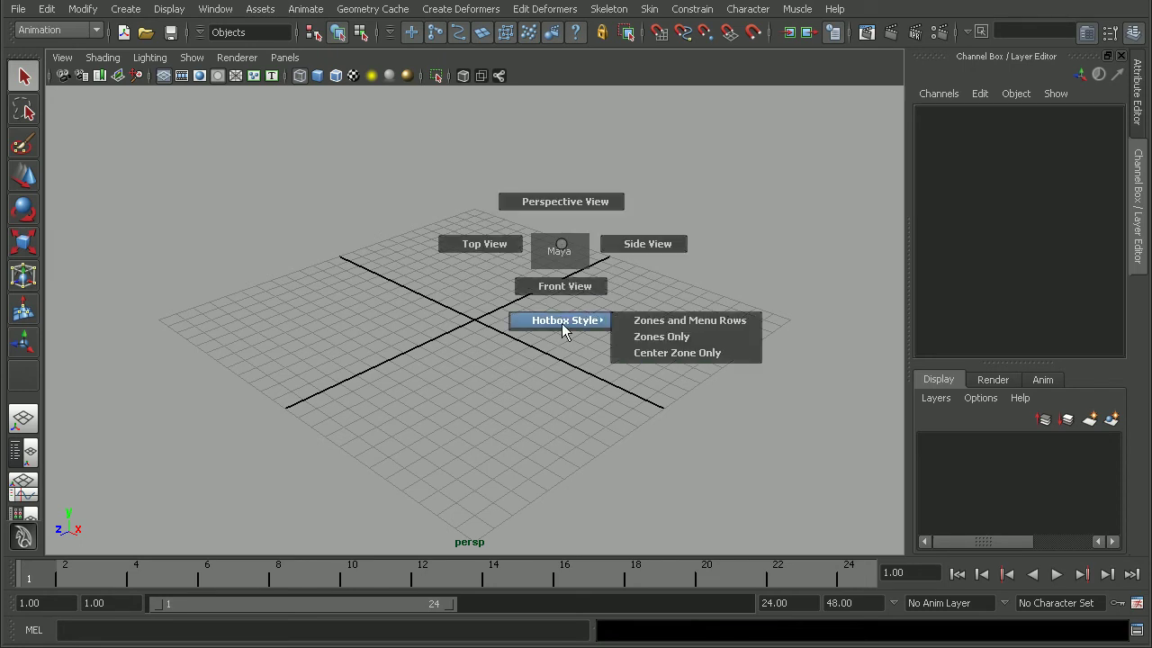
left_click_drag(670, 331, 688, 324)
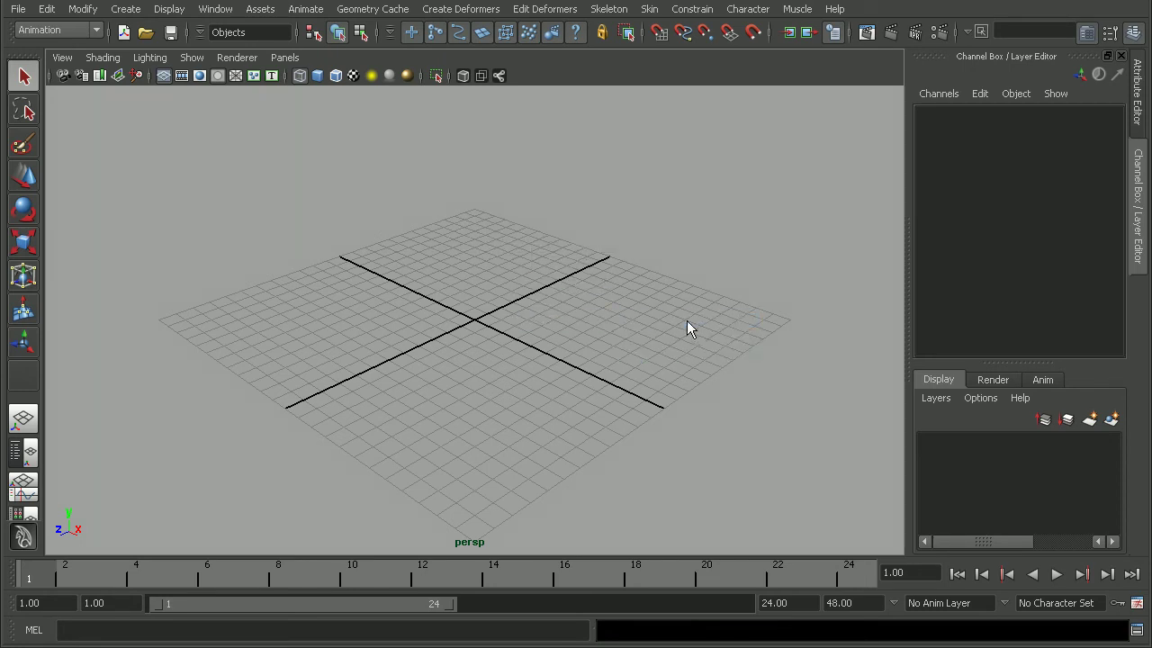
Choose Hotbox Controls > Show All, then dismiss the hotbox.
key("space")
key("space")
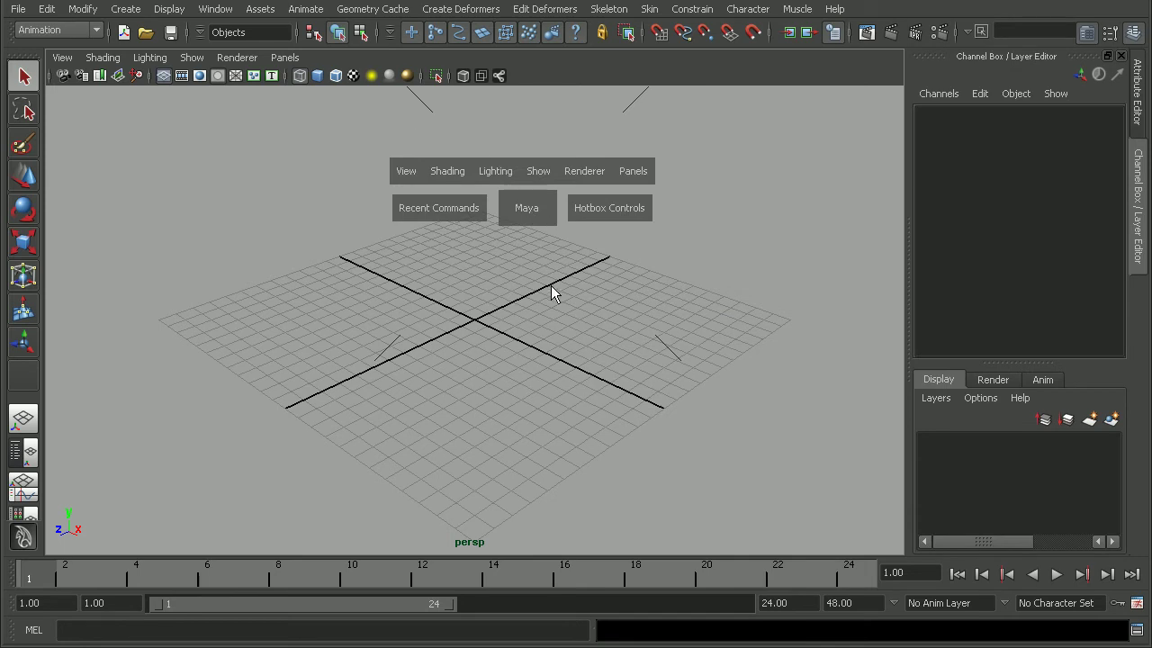
left_click_drag(625, 207, 567, 229)
key("space")
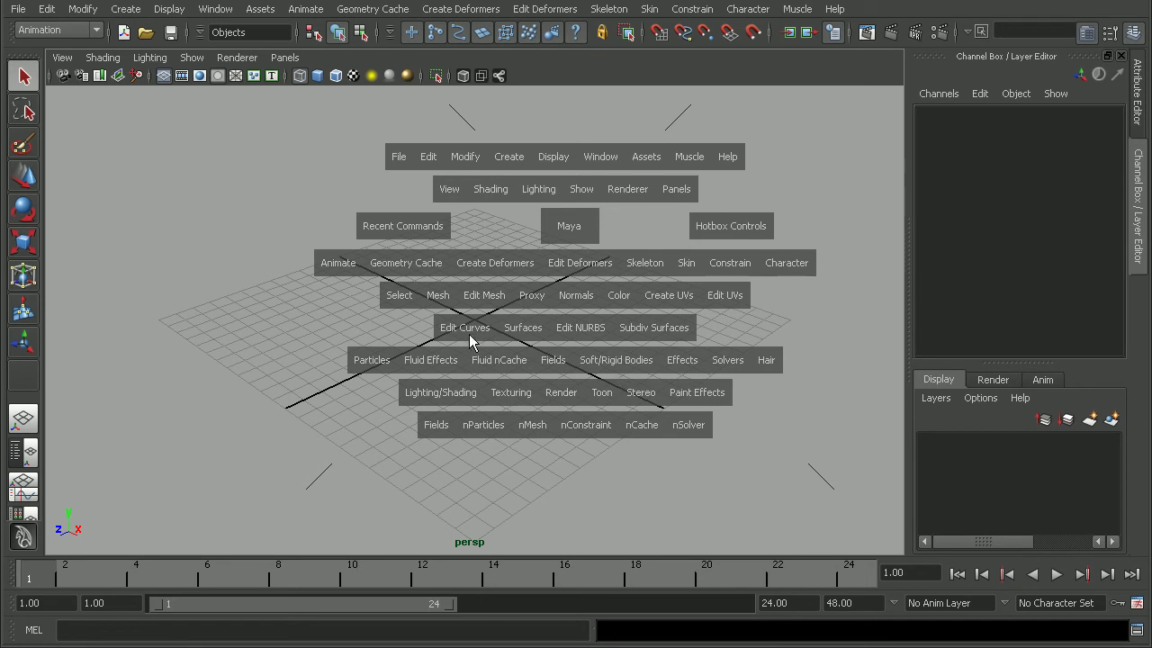
key("space")
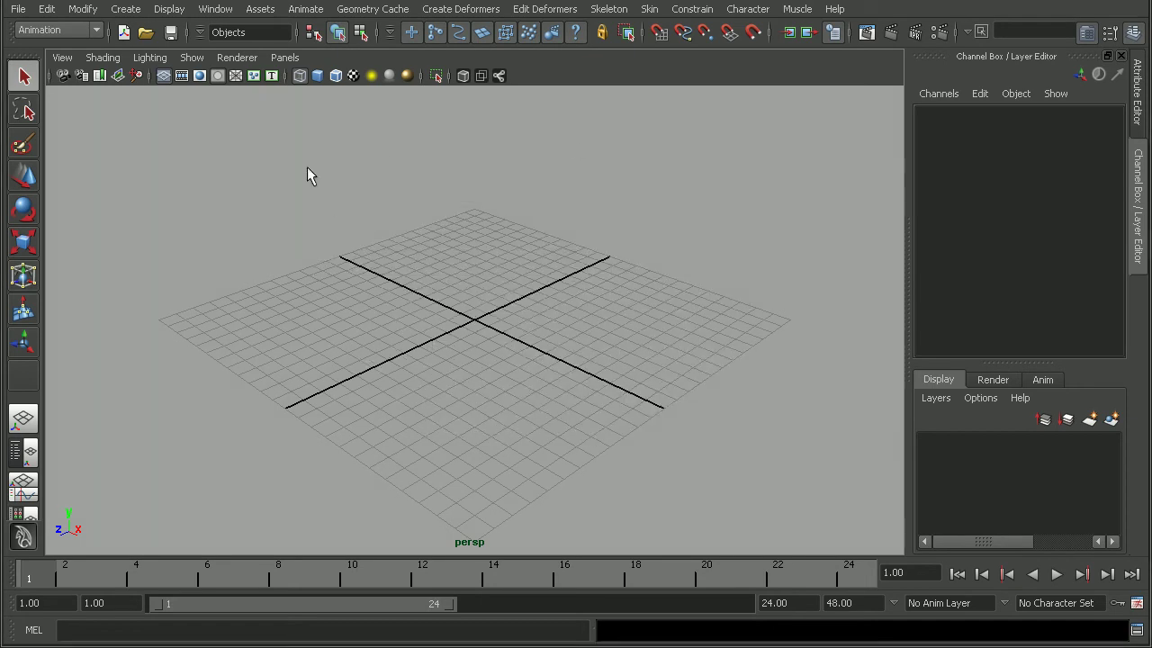
Open the Hotkey Editor and show the Hotbox command category.
left_click(224, 11)
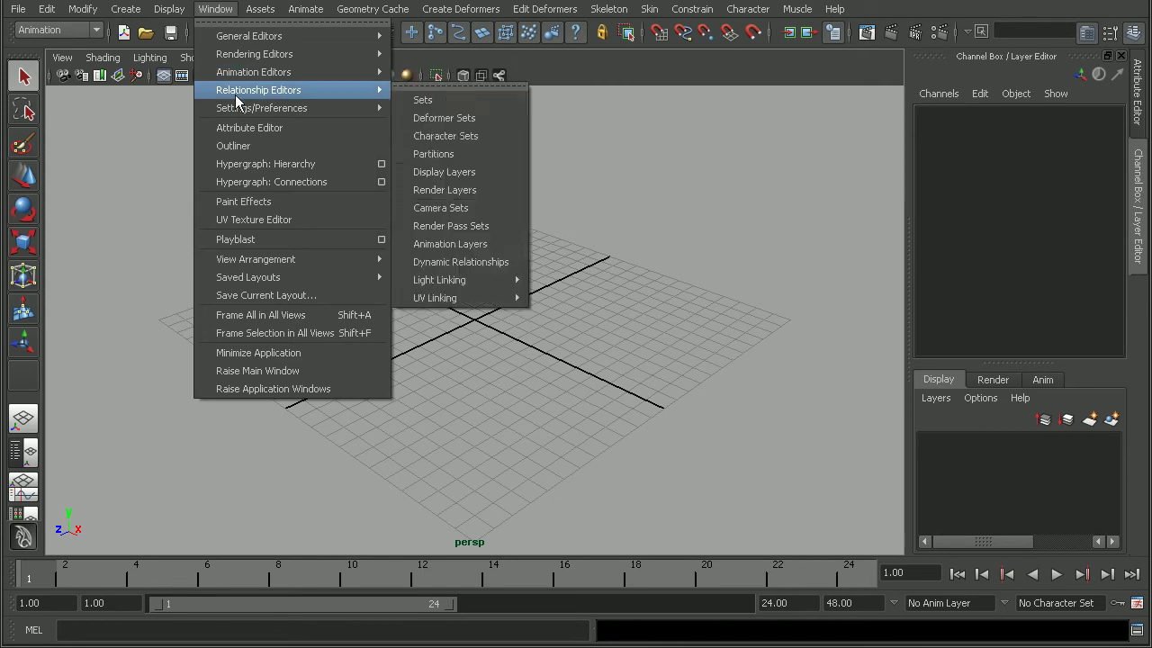
mouse_move(262, 108)
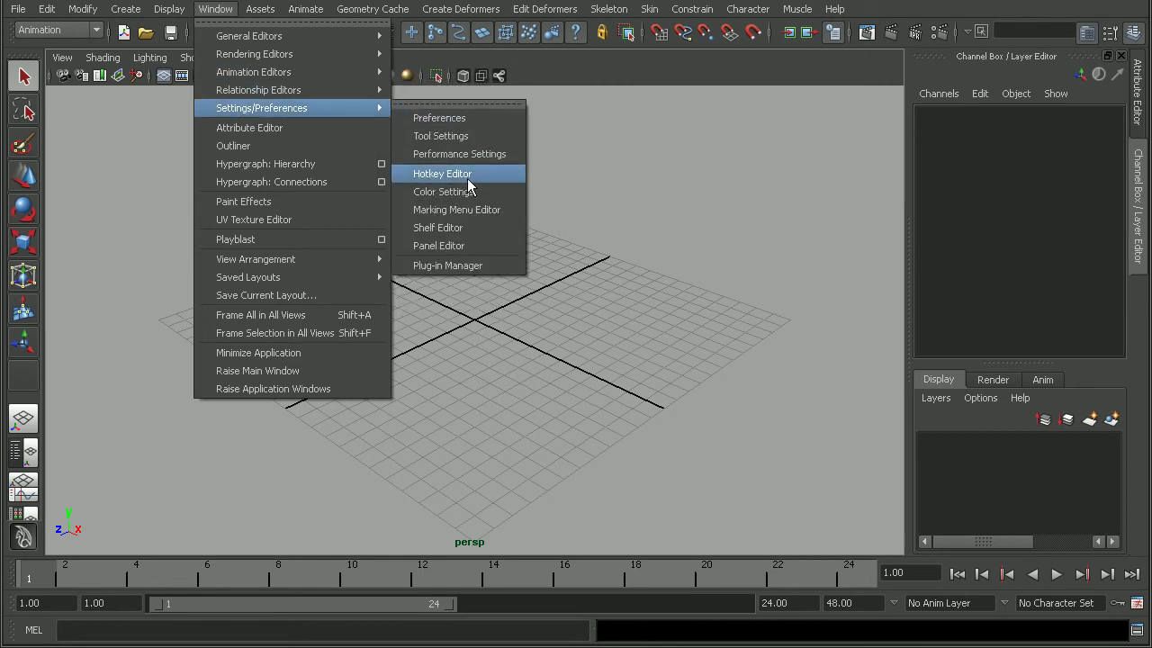
left_click(470, 180)
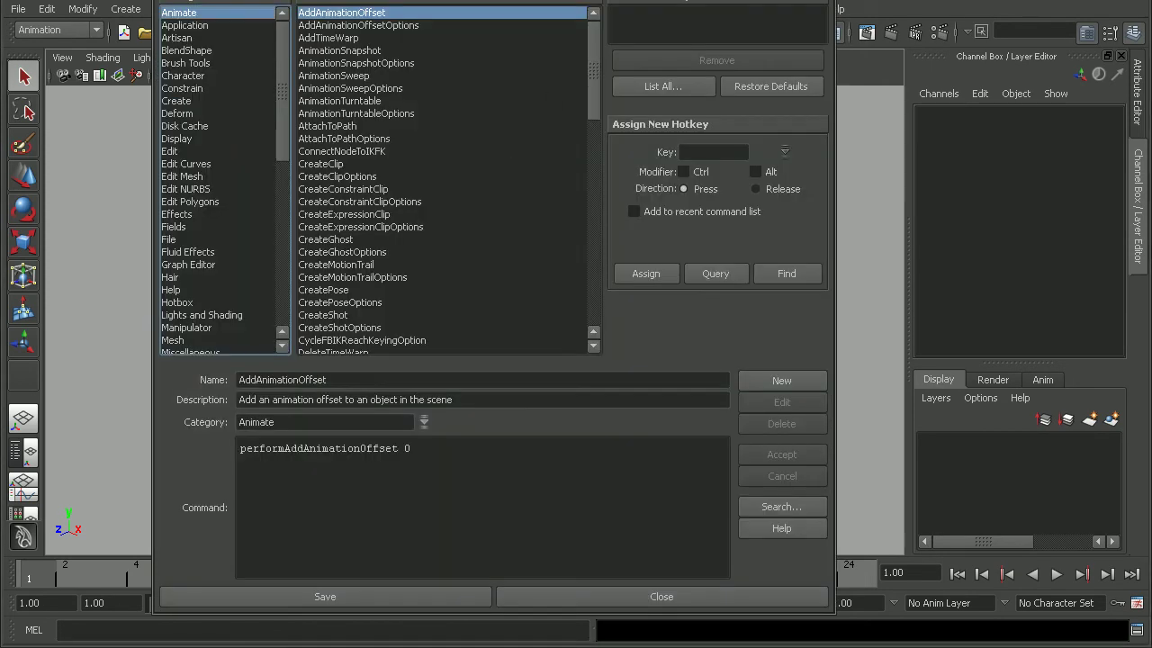
left_click_drag(487, 44, 550, 29)
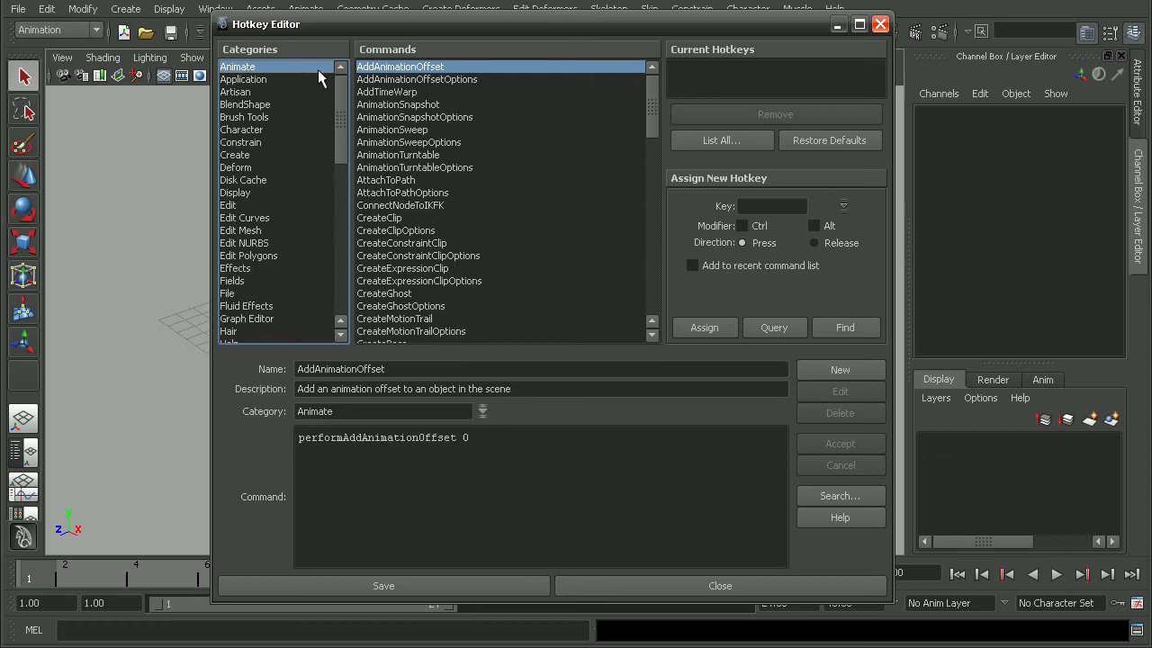
left_click_drag(341, 87, 336, 116)
left_click(247, 193)
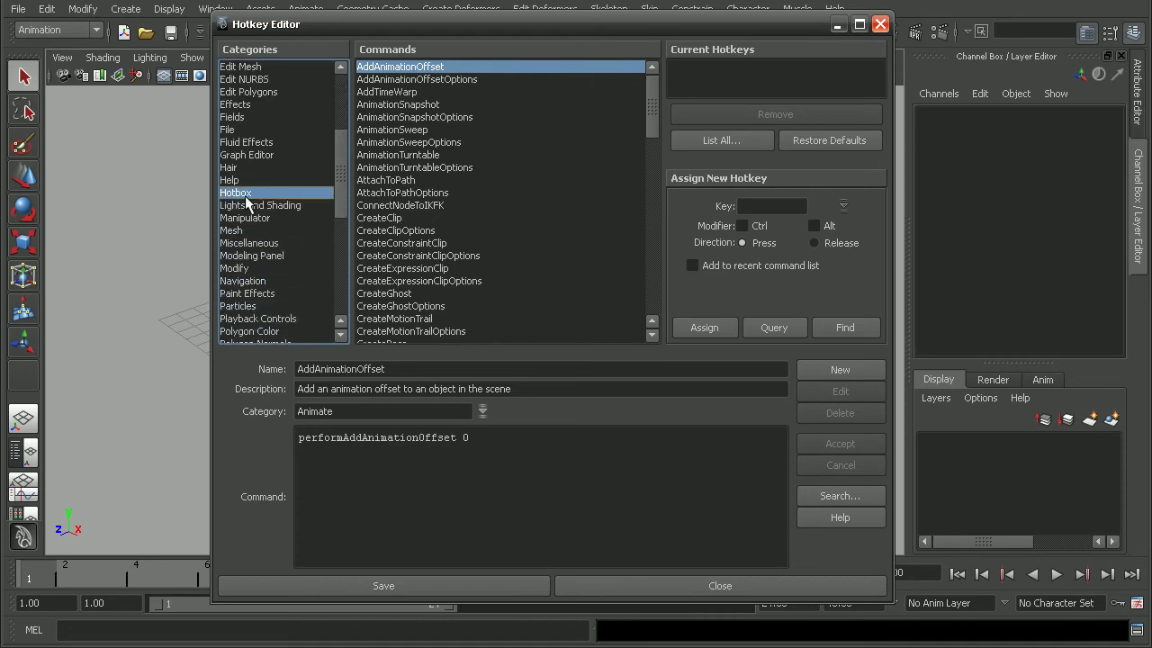
Compare the hotkeys currently assigned to ShowHotbox and HideHotbox.
left_click(404, 80)
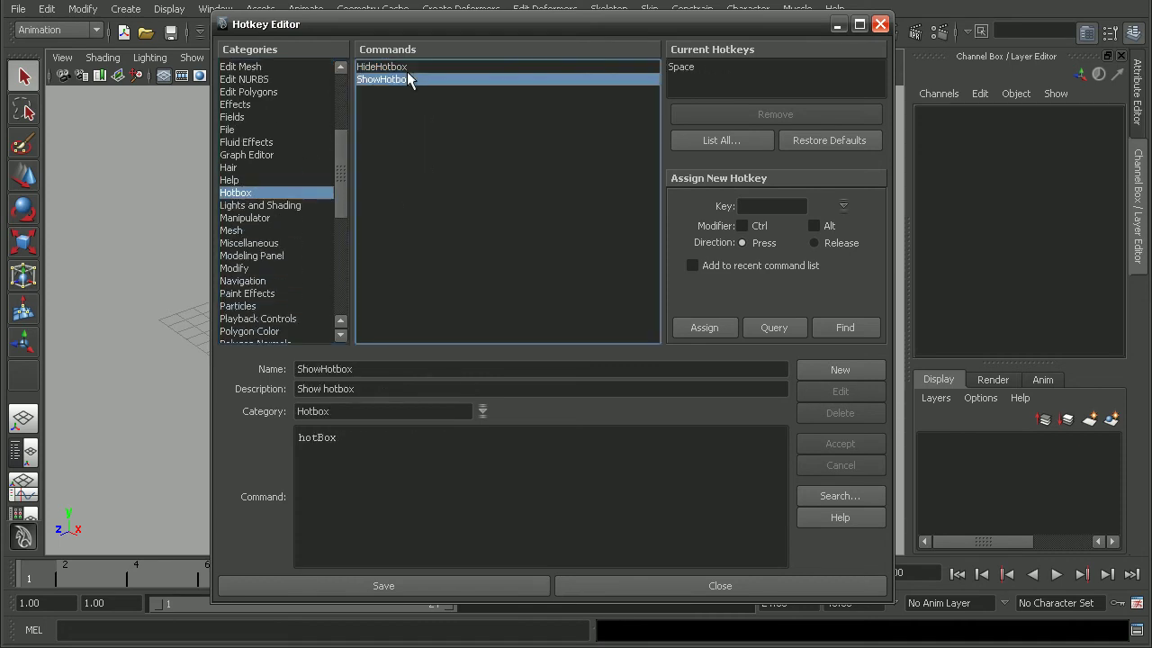
left_click(395, 78)
left_click(400, 68)
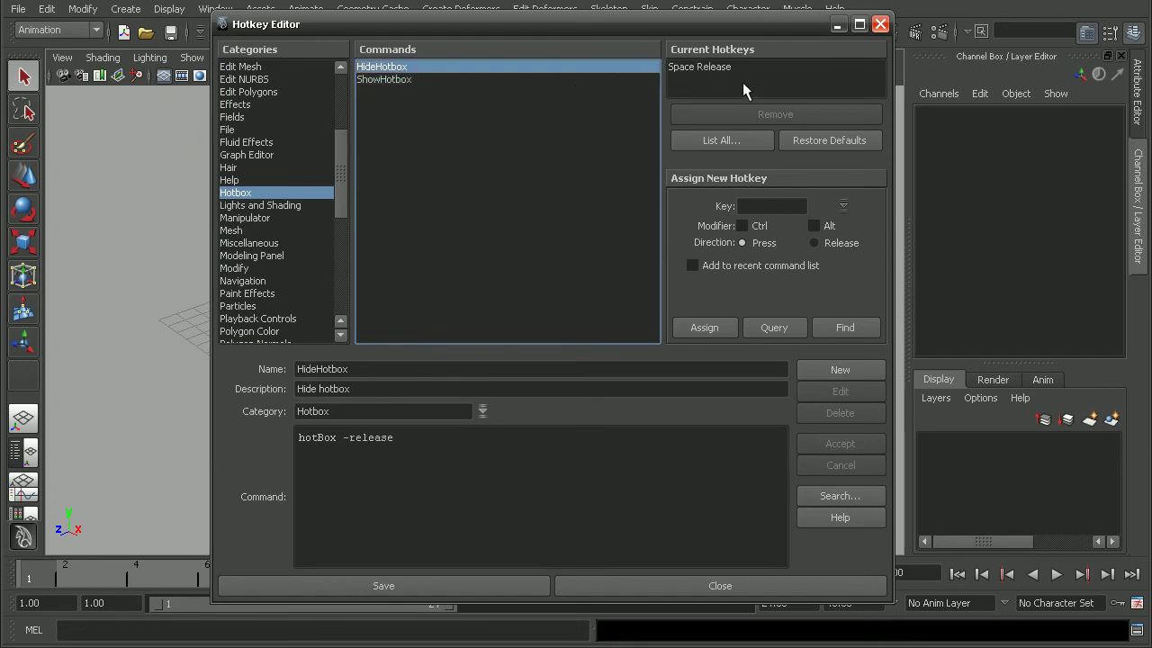
left_click(394, 78)
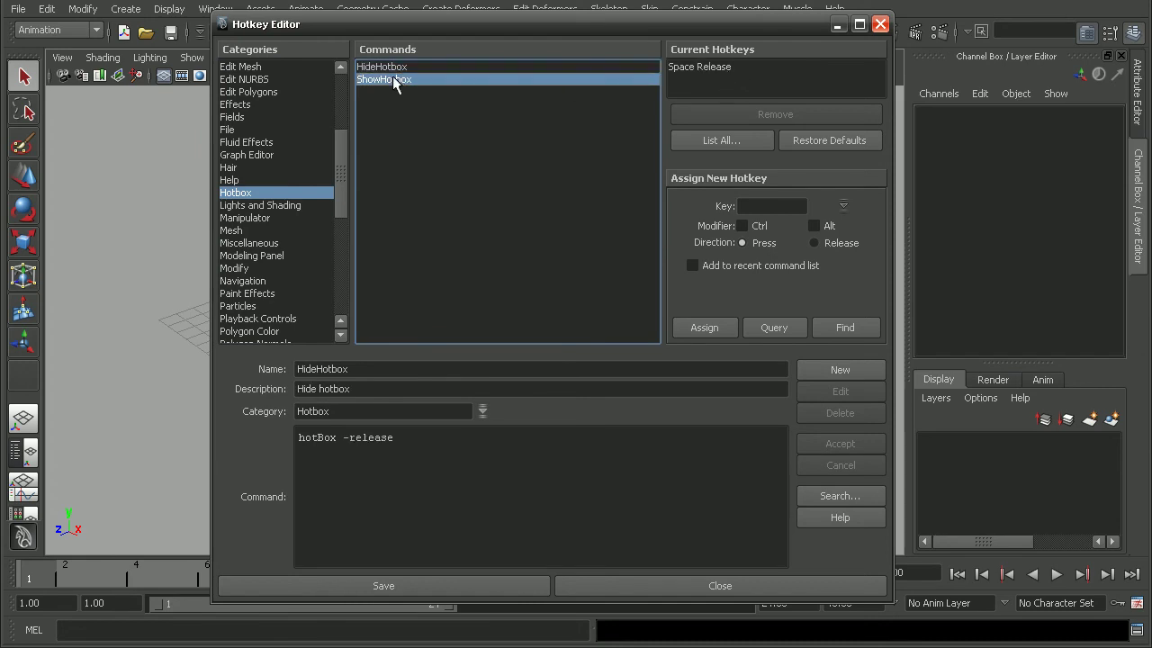
left_click(694, 65)
left_click(473, 68)
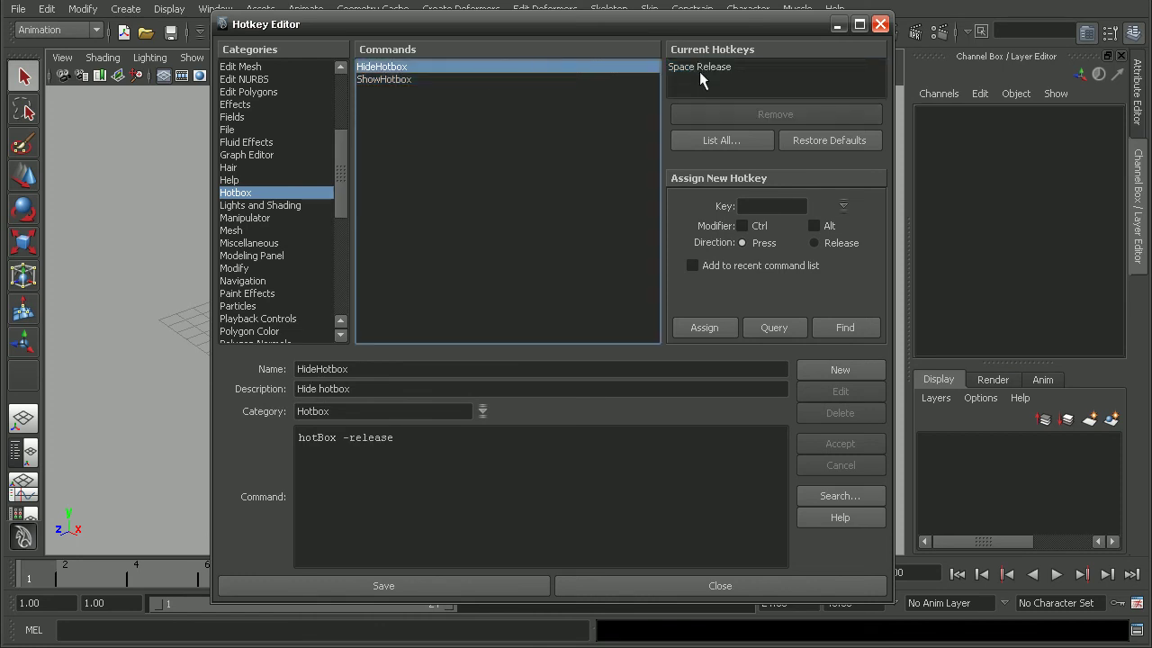
left_click(702, 67)
left_click(395, 79)
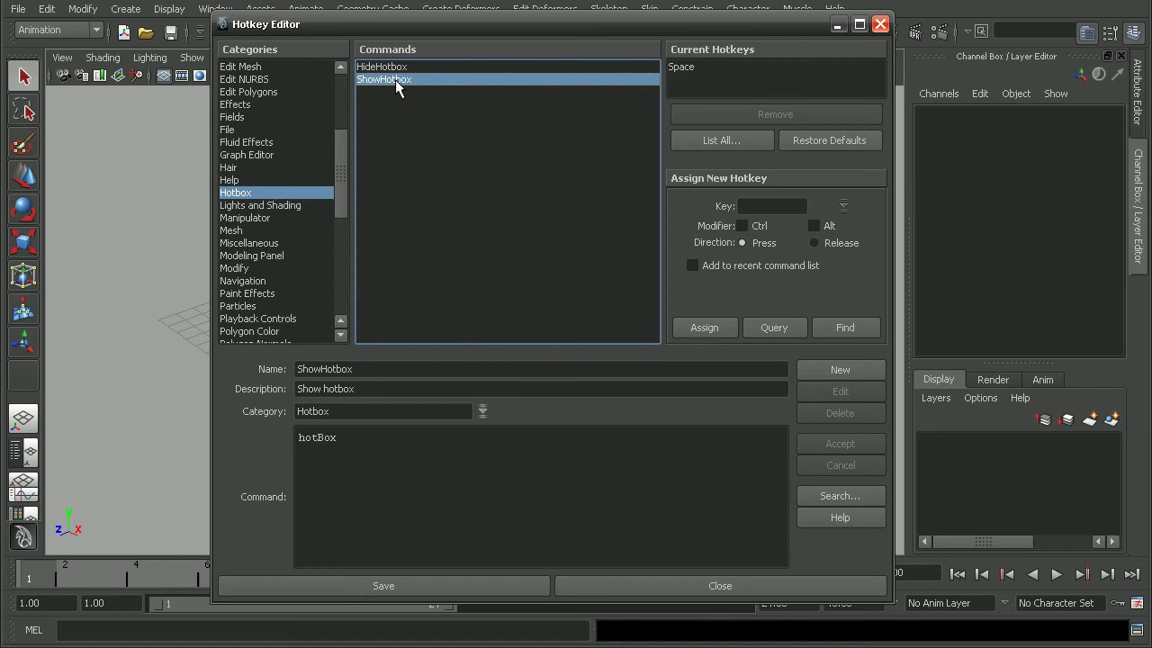
Remove Space from ShowHotbox and Space Release from HideHotbox, then close the editor.
left_click(703, 67)
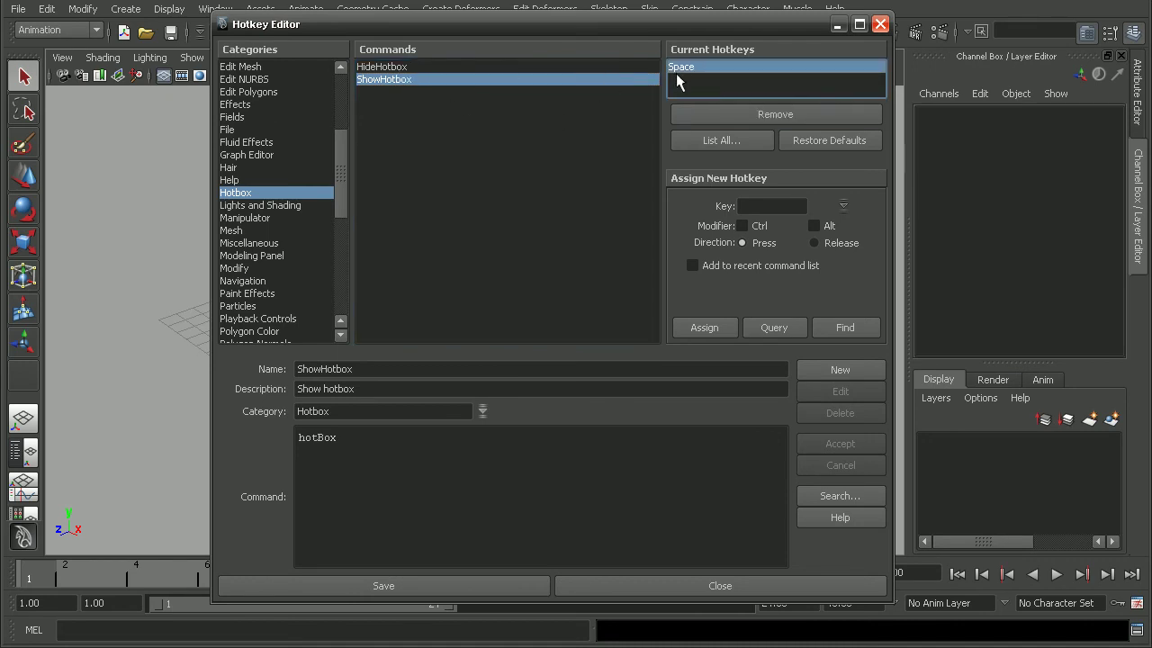
left_click(747, 113)
left_click(500, 64)
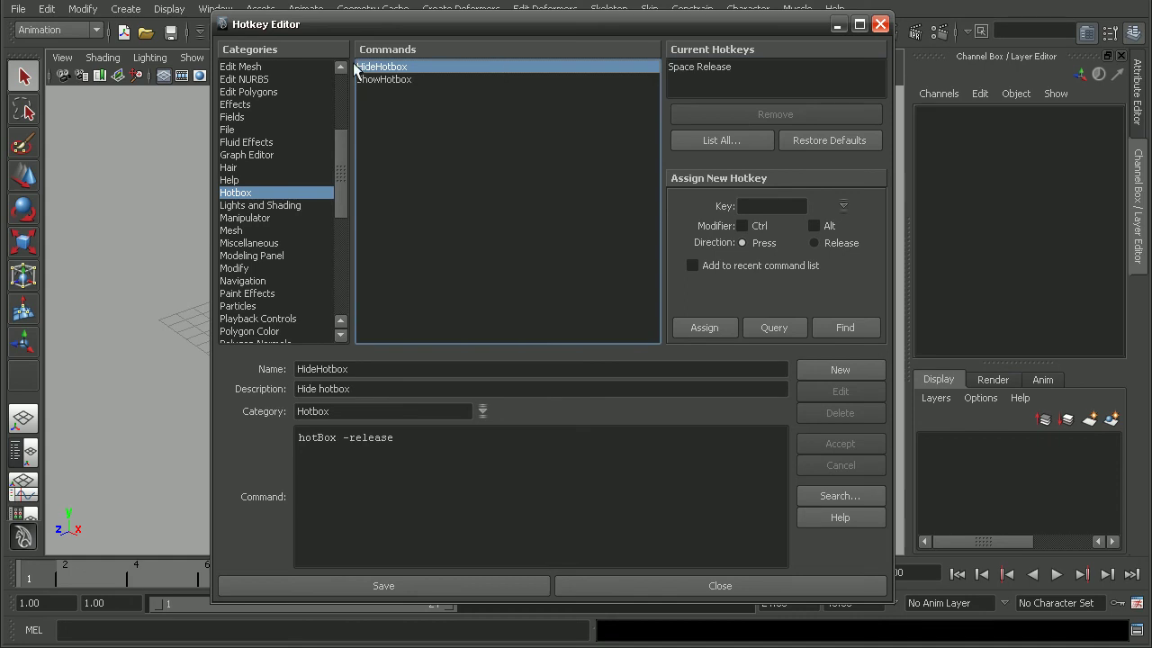
left_click(723, 66)
left_click(740, 116)
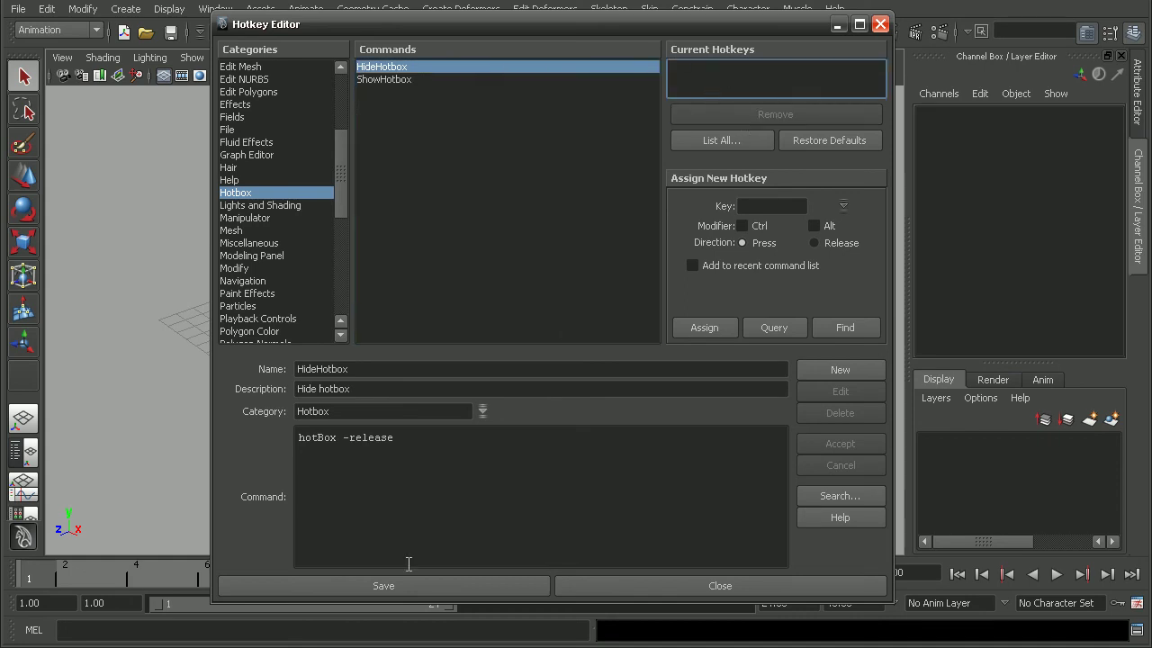
left_click(384, 586)
Reopen the Hotkey Editor from Settings/Preferences and select ShowHotbox in the Hotbox category.
left_click(665, 581)
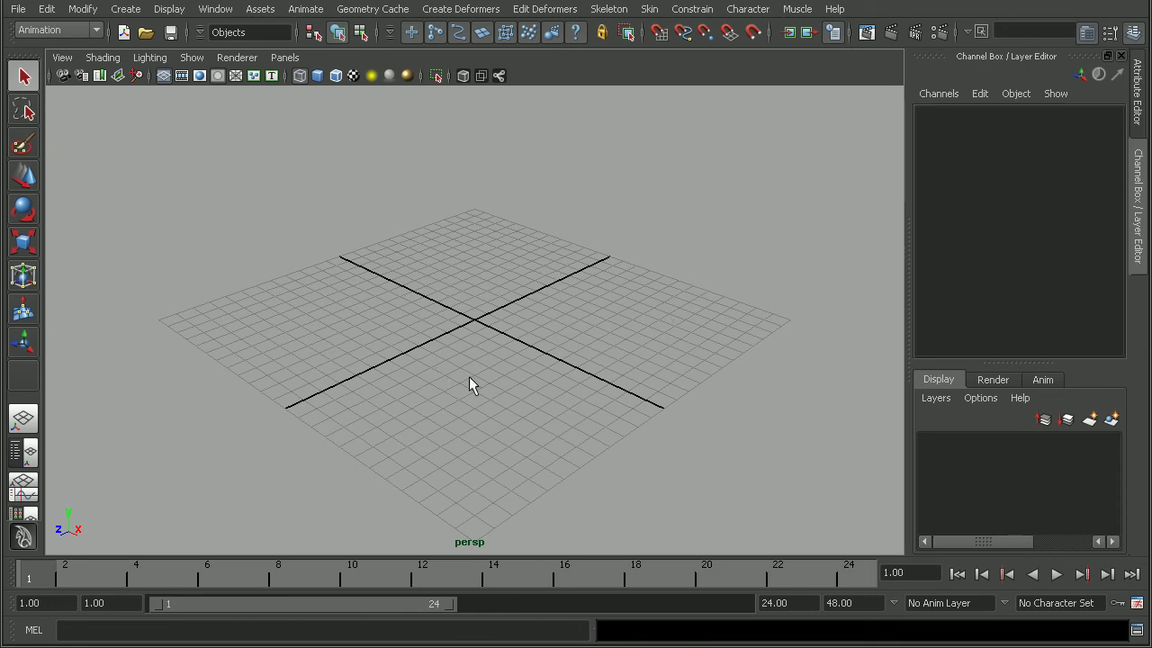
left_click(215, 9)
mouse_move(261, 108)
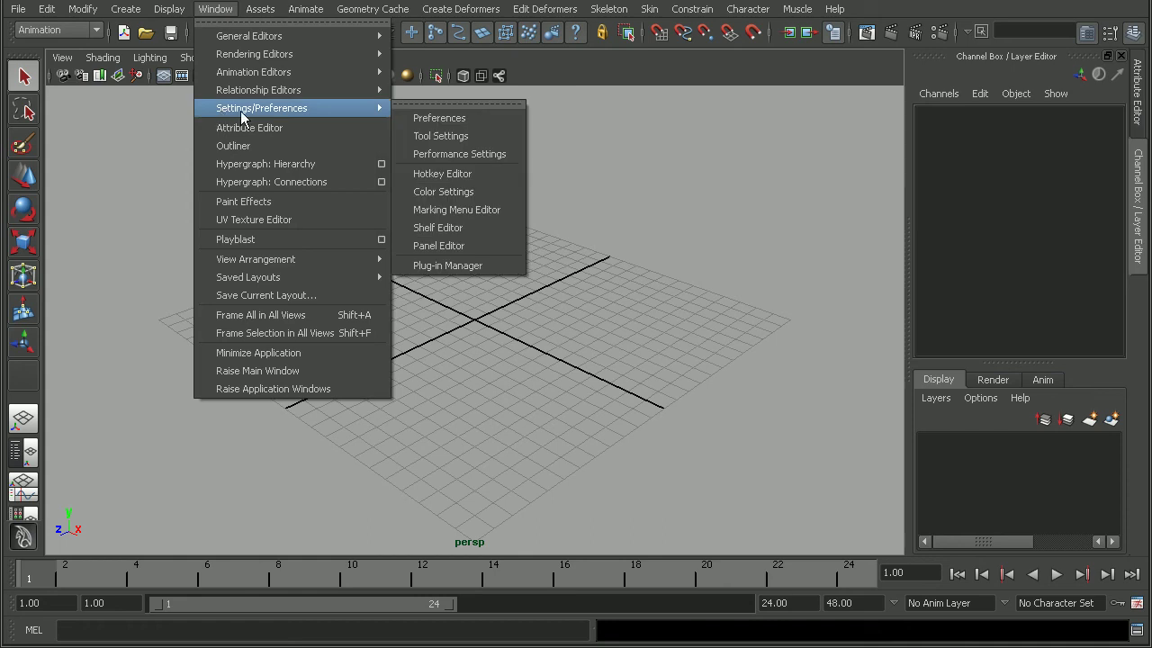
left_click(450, 174)
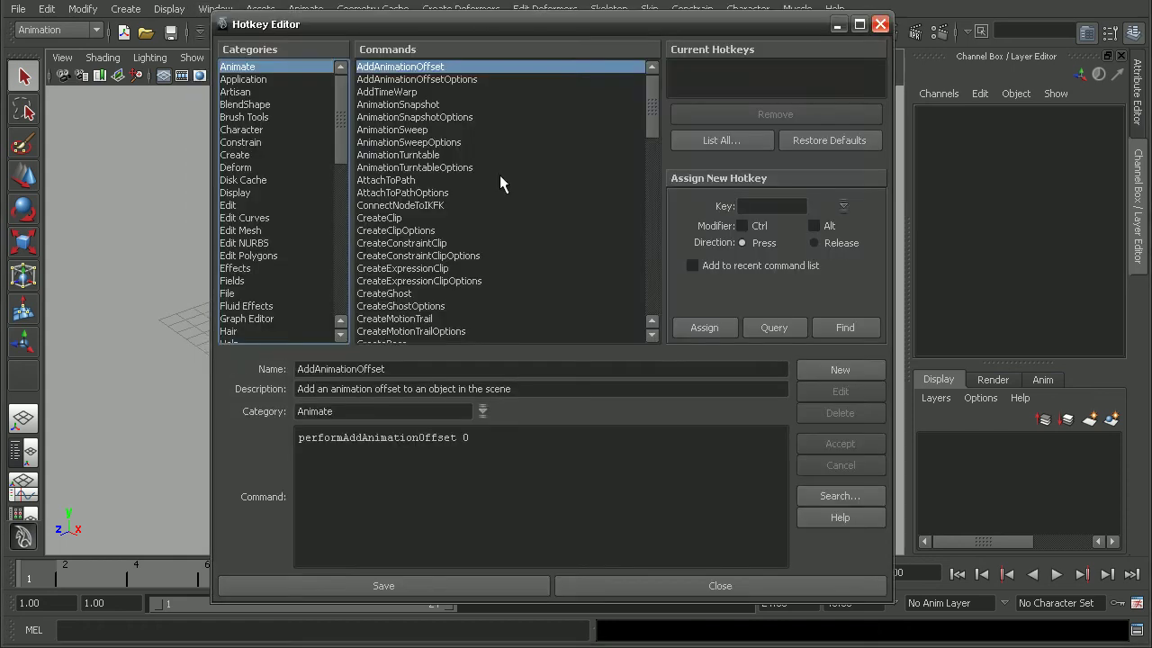
left_click_drag(460, 24, 465, 16)
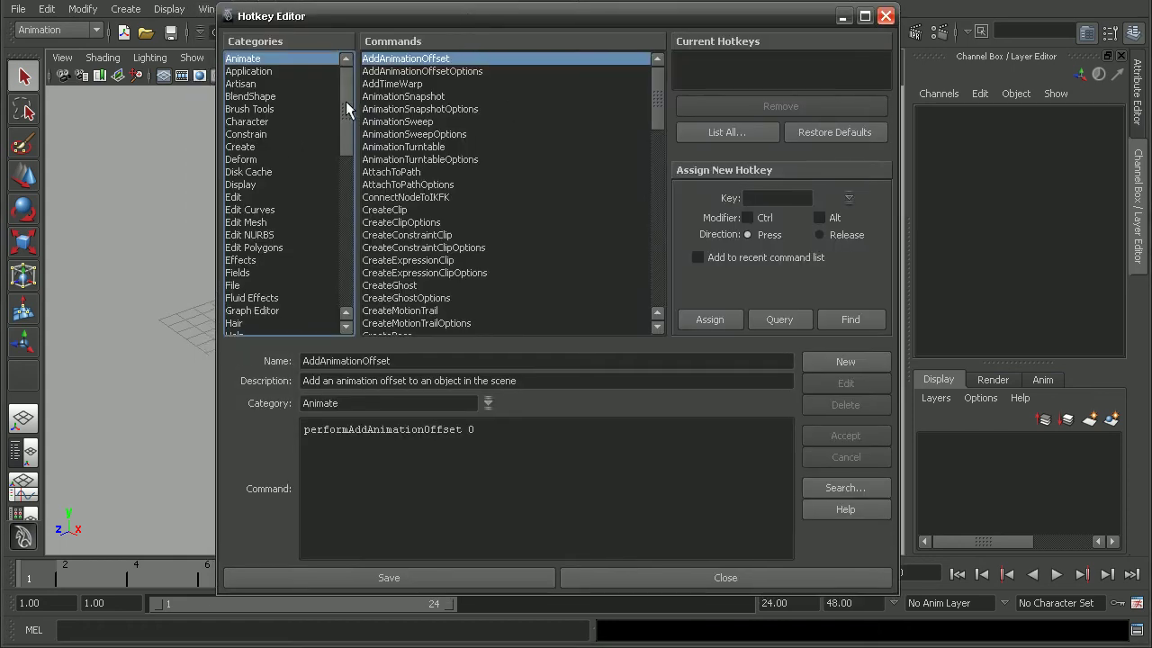
scroll(347, 108, "down", 3)
scroll(347, 108, "down", 2)
left_click(241, 159)
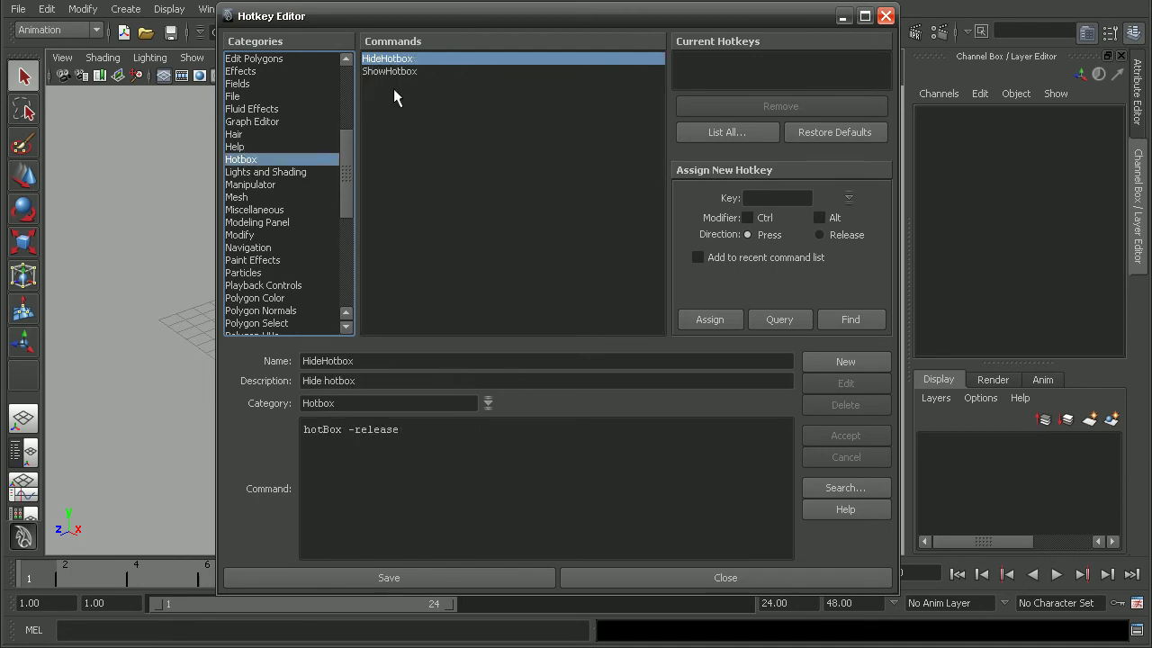
left_click(392, 72)
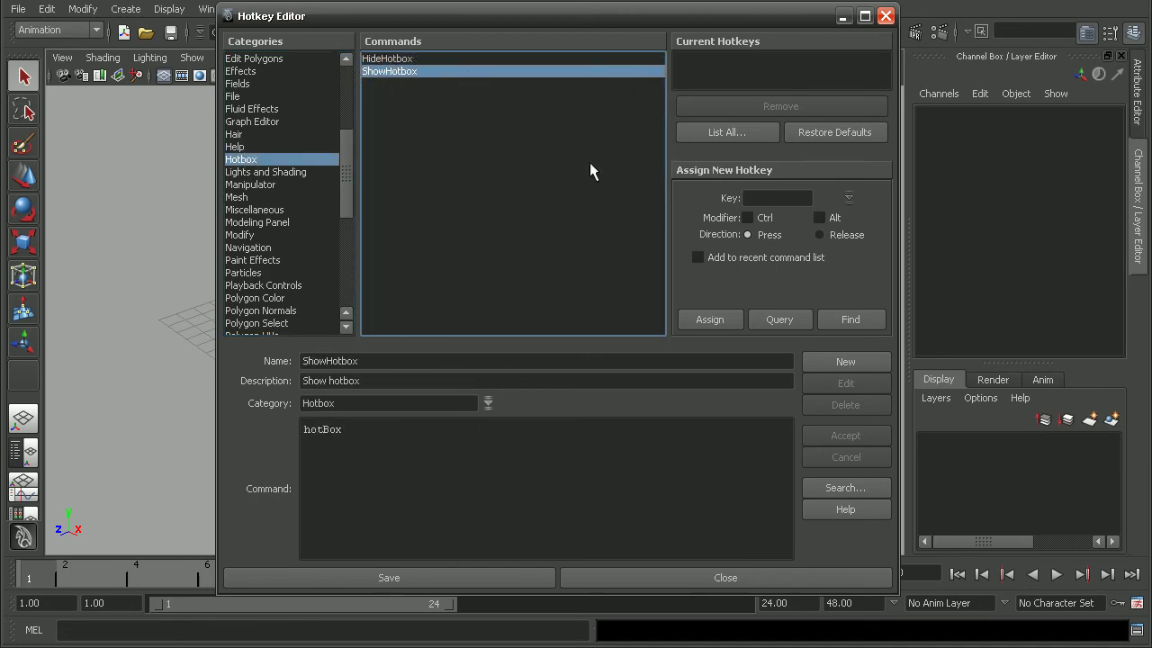
Assign the Space key to the ShowHotbox command.
left_click(770, 198)
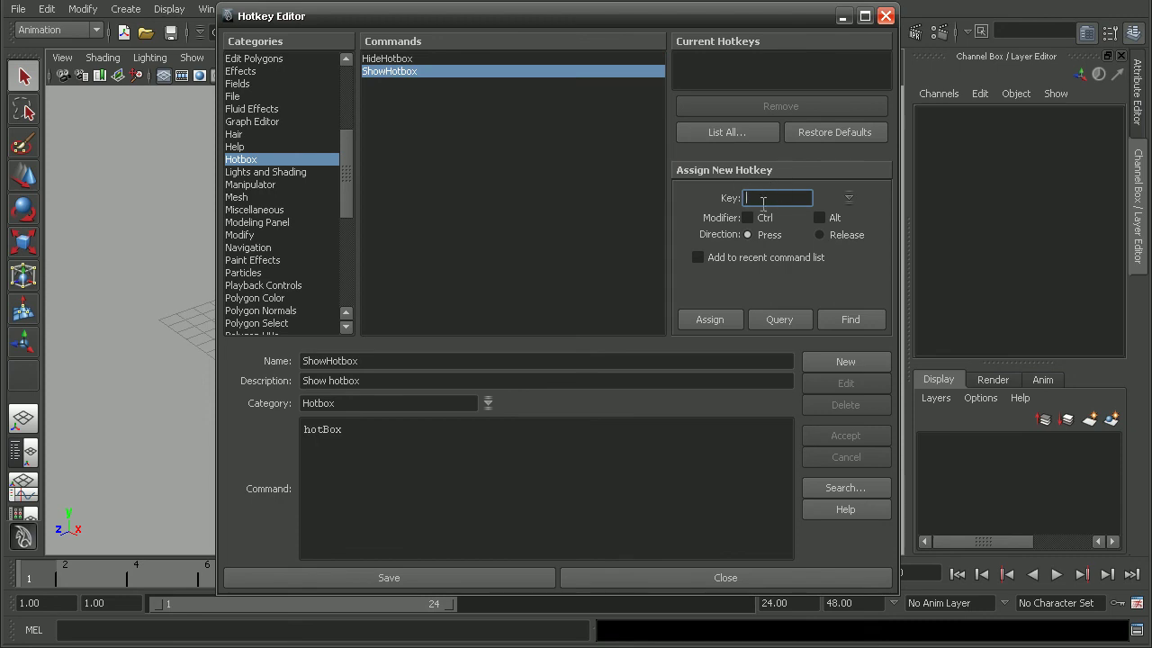
left_click(848, 197)
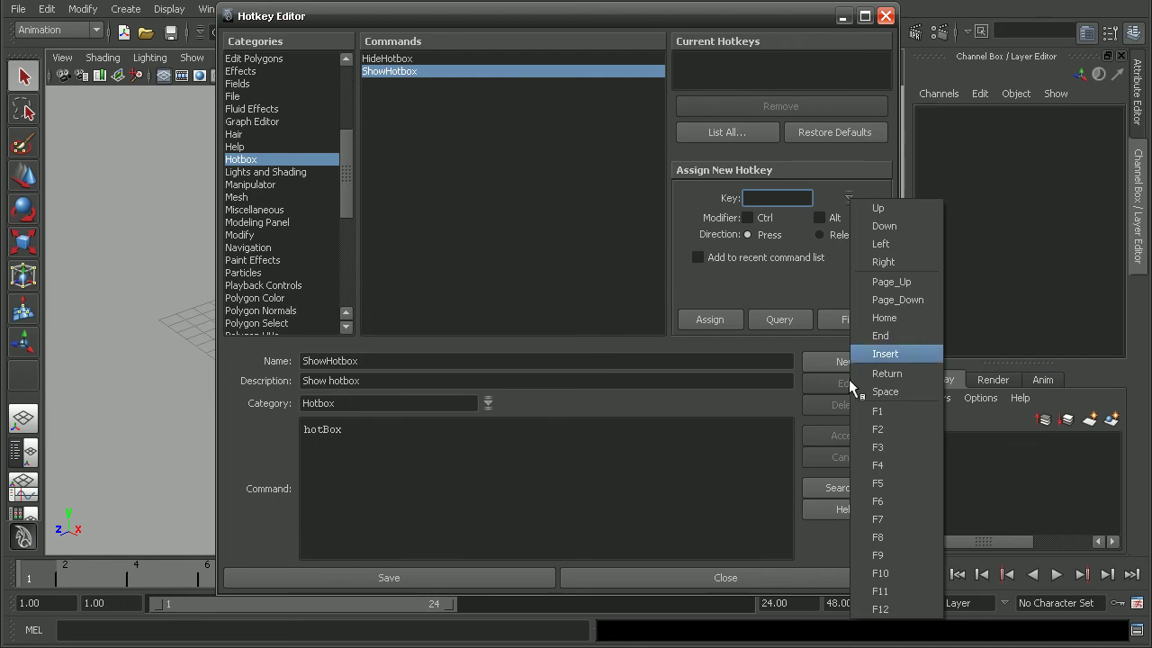
left_click(878, 394)
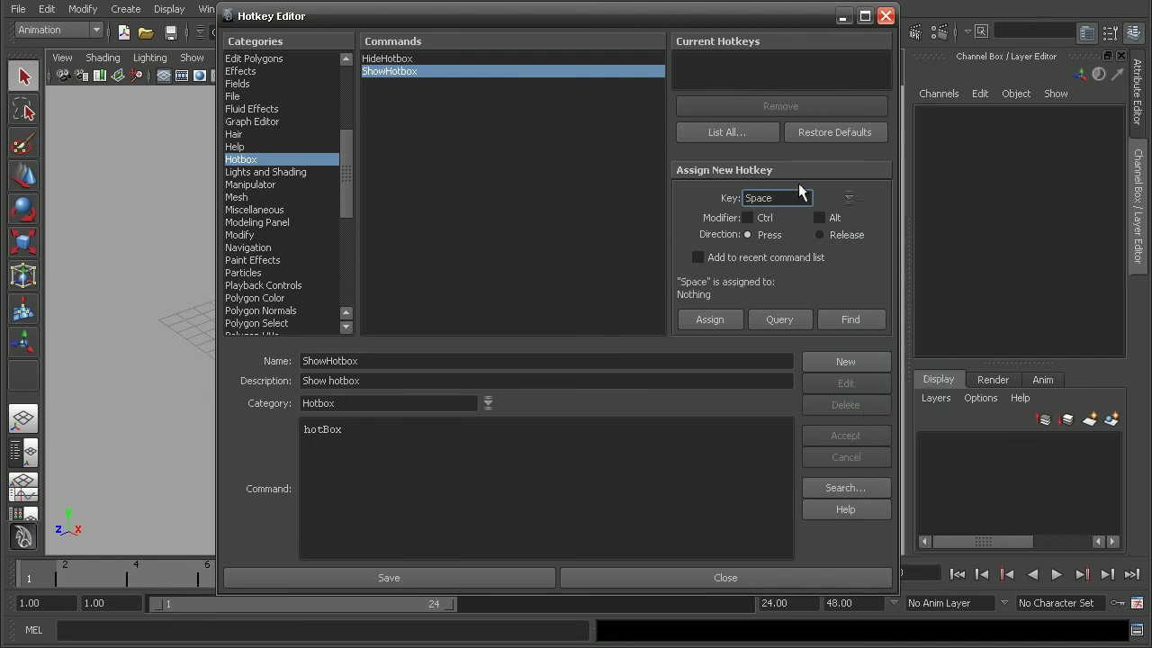
left_click(717, 319)
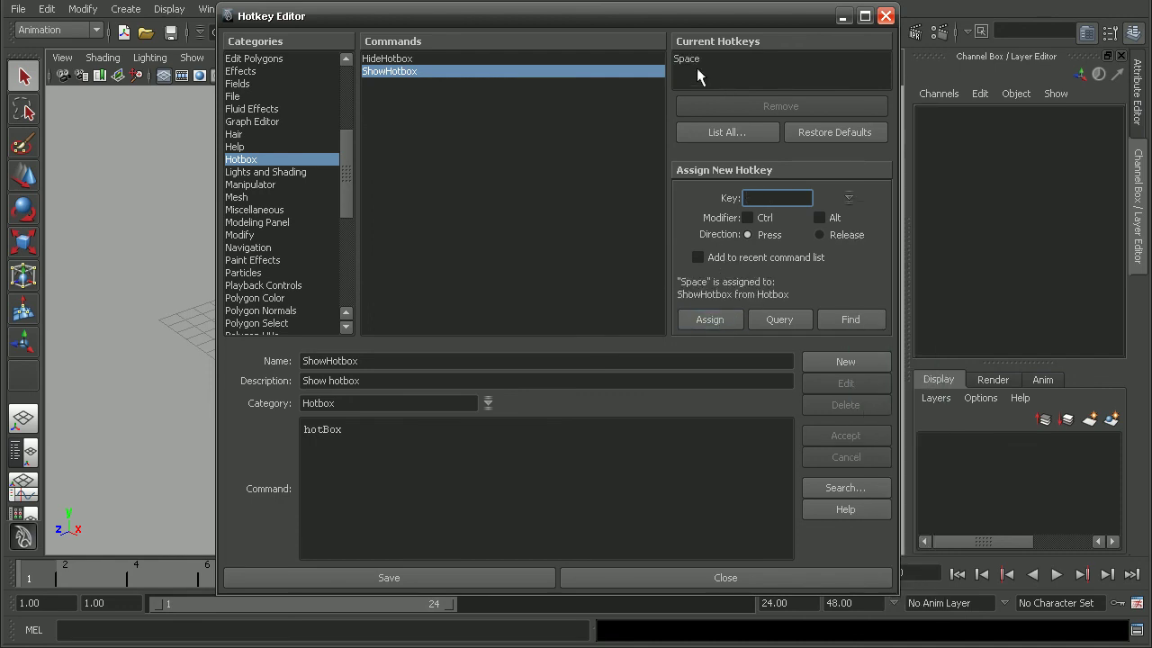
Assign Space with Release direction to HideHotbox, then verify both commands' hotkeys.
left_click(481, 60)
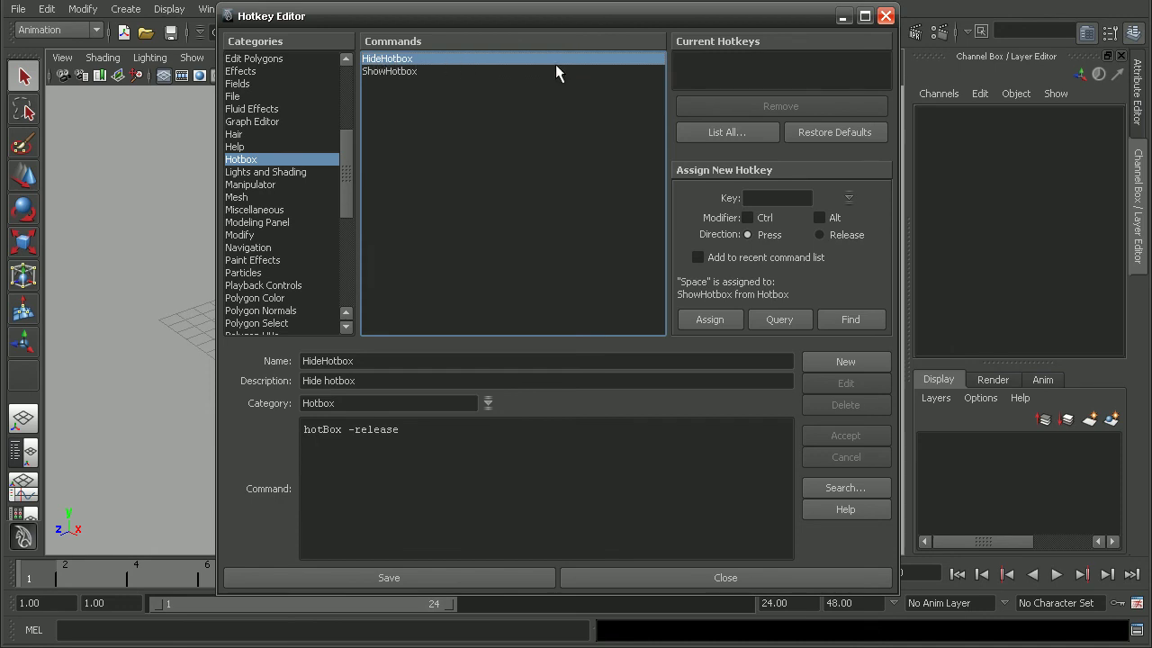
left_click(849, 199)
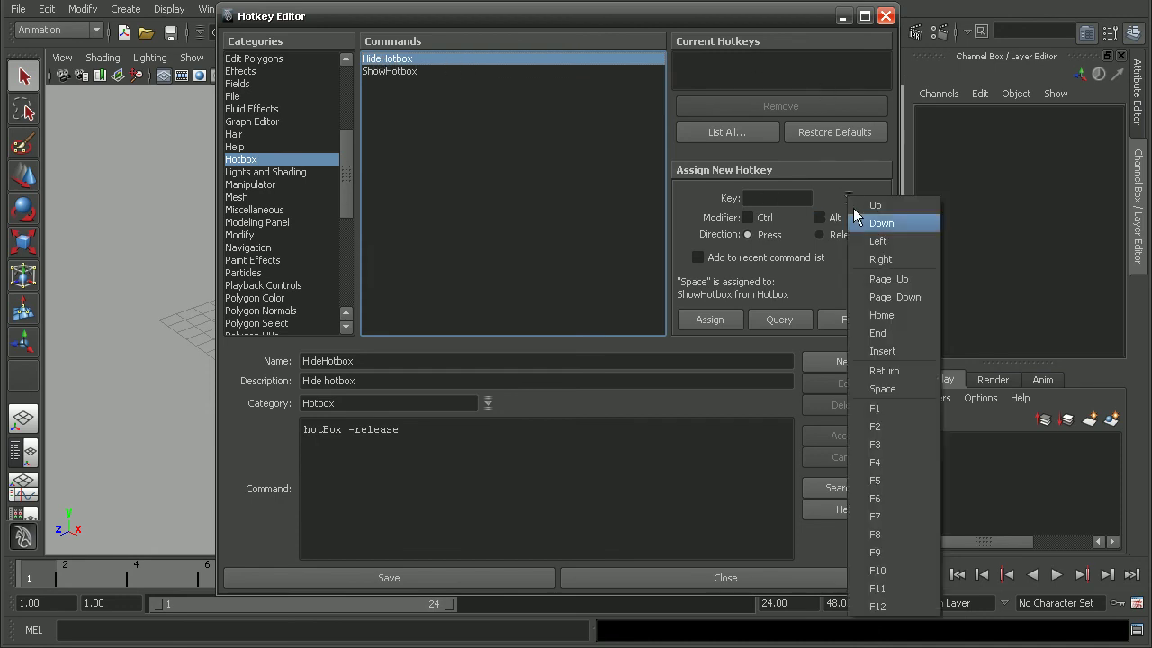
left_click(886, 389)
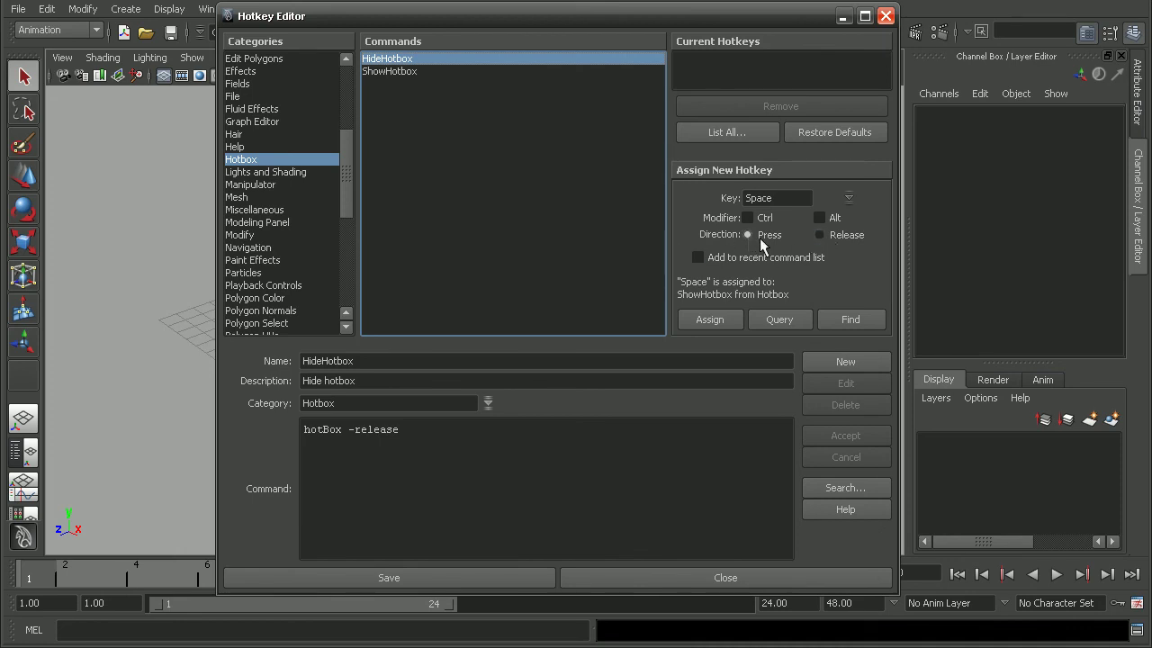
left_click(820, 235)
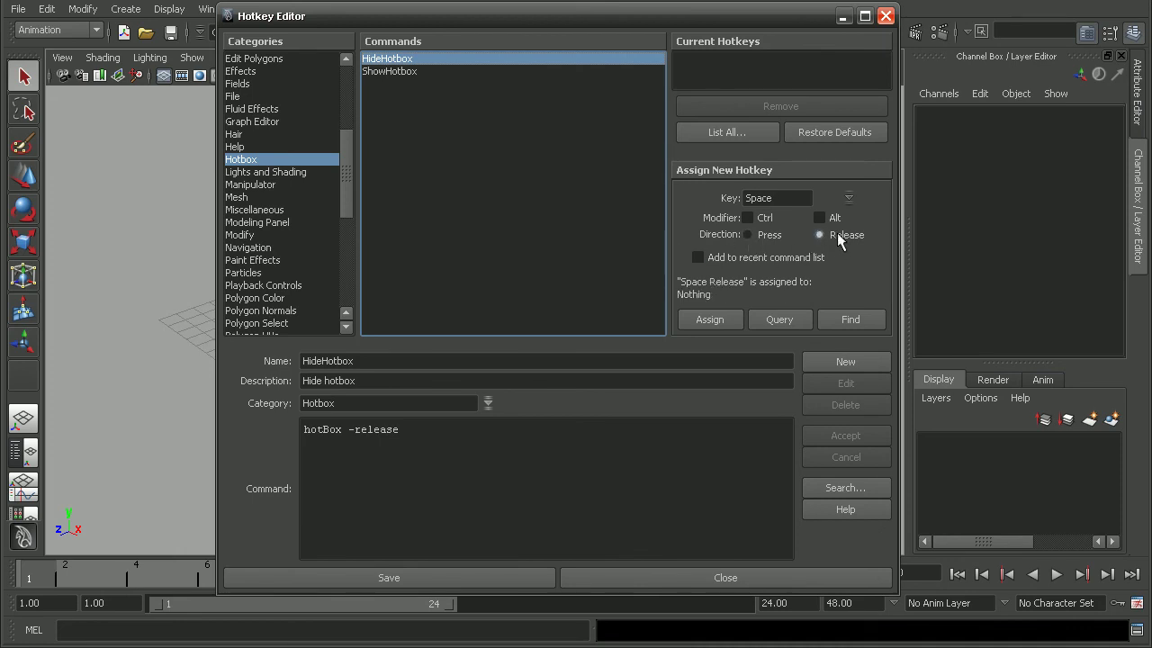
left_click(719, 315)
left_click(427, 72)
left_click(421, 59)
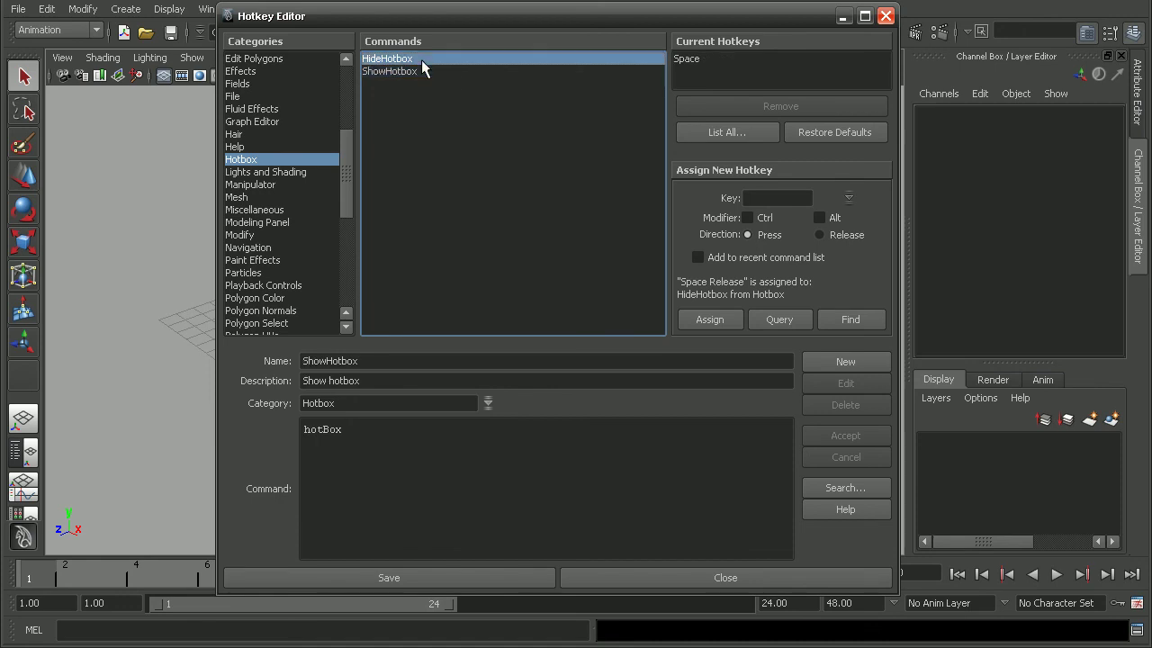
Save the hotkey changes, close the editor, and hold Space to test the hotbox.
left_click(476, 579)
left_click(659, 580)
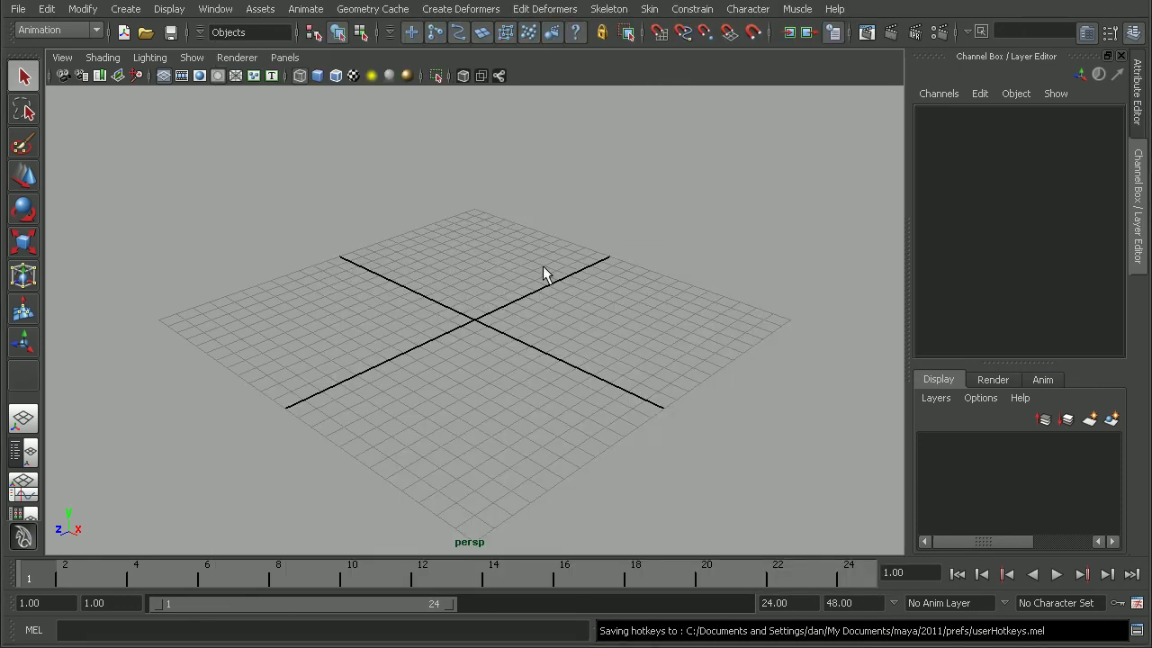
key("space")
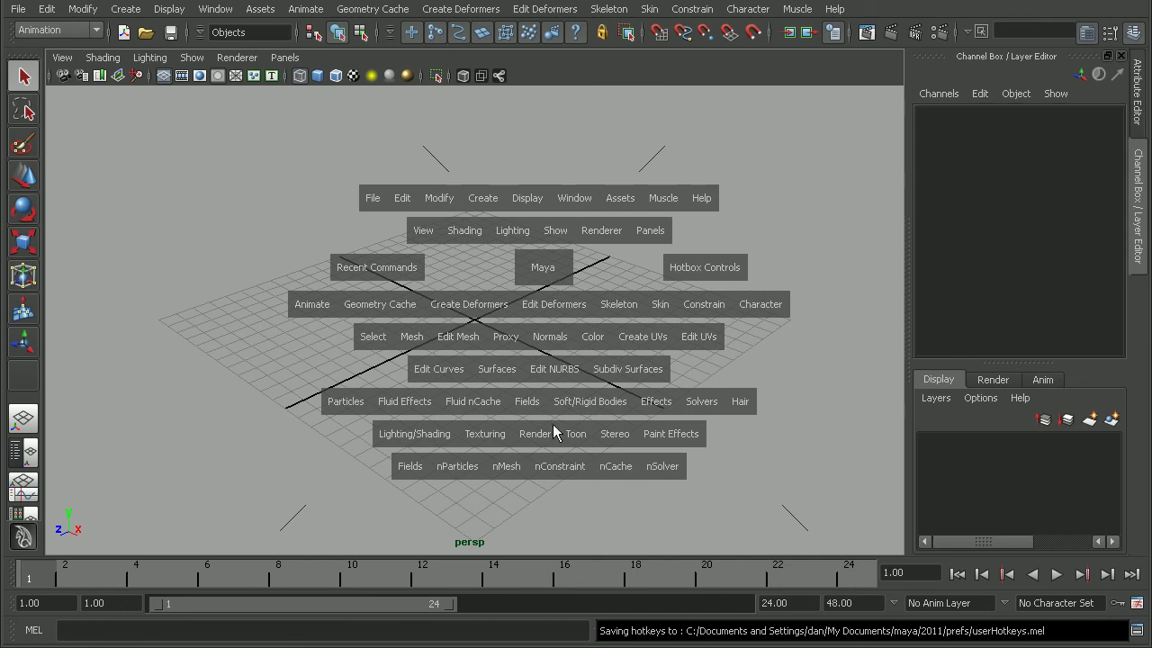